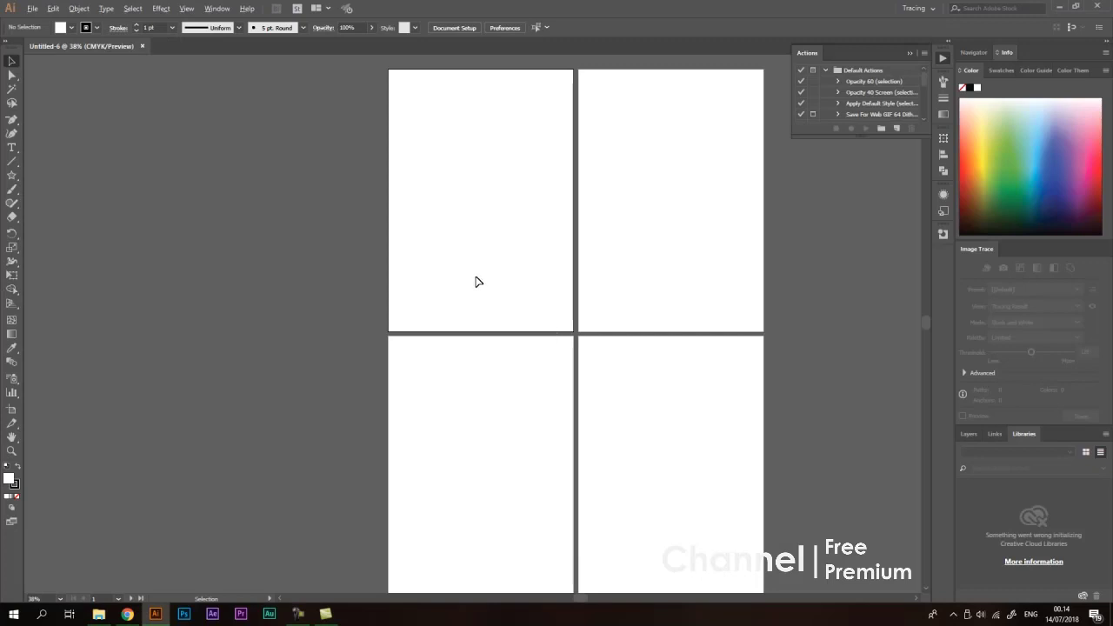
# - Bring the document's layer list into view and put away the floating list of actions
pyautogui.scroll(-1, 476, 278)
pyautogui.moveTo(579, 254); pyautogui.dragTo(529, 244)
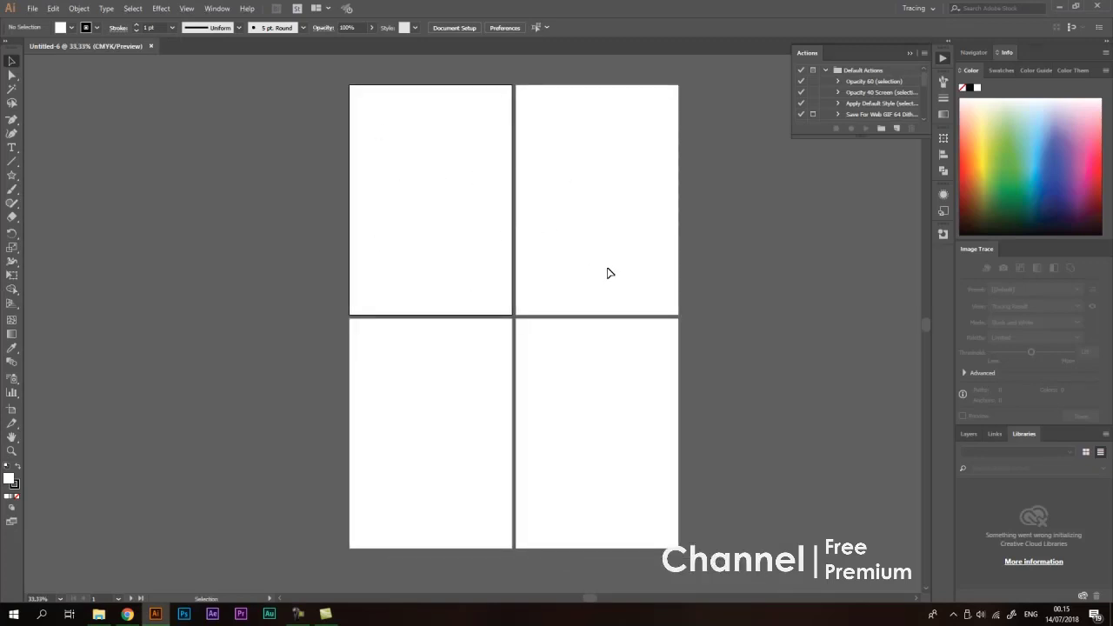
pyautogui.scroll(-1, 426, 194)
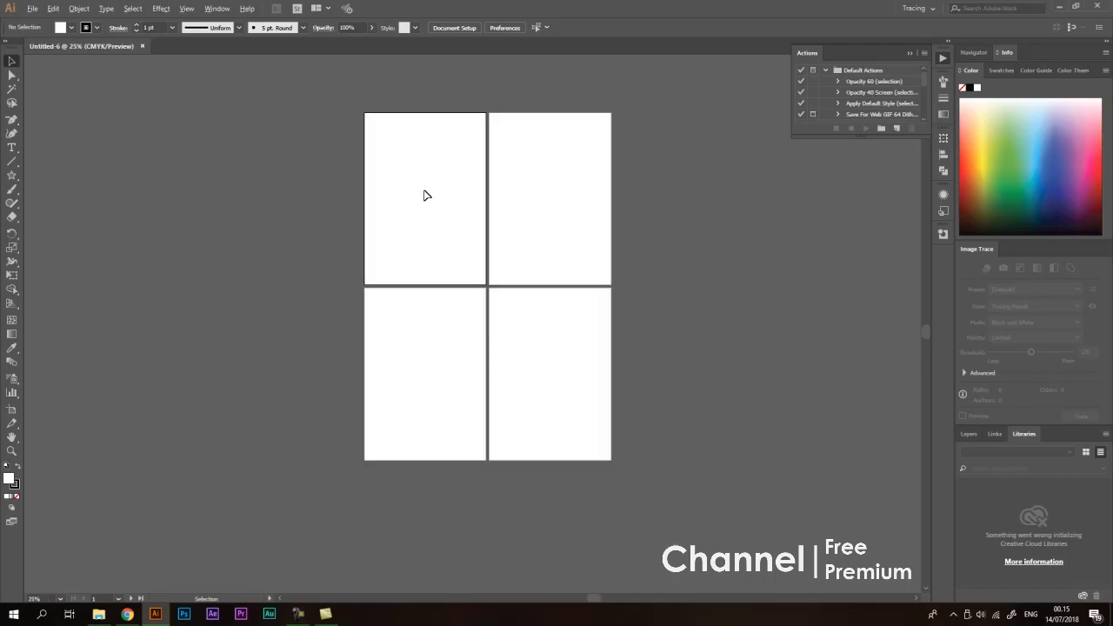
pyautogui.scroll(1, 594, 200)
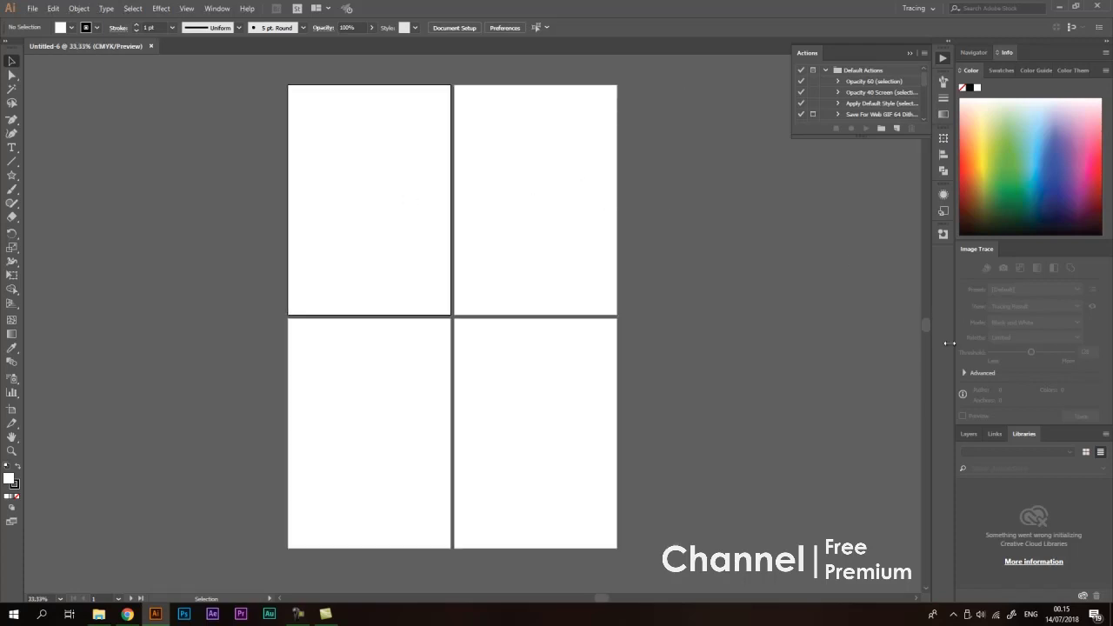
pyautogui.click(968, 434)
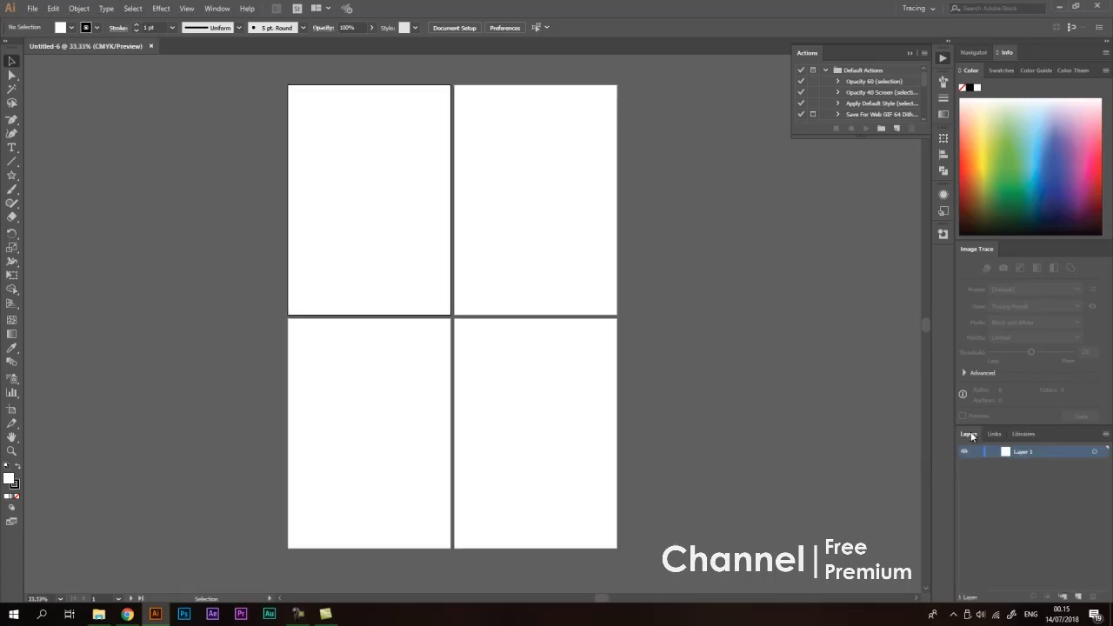
pyautogui.click(908, 51)
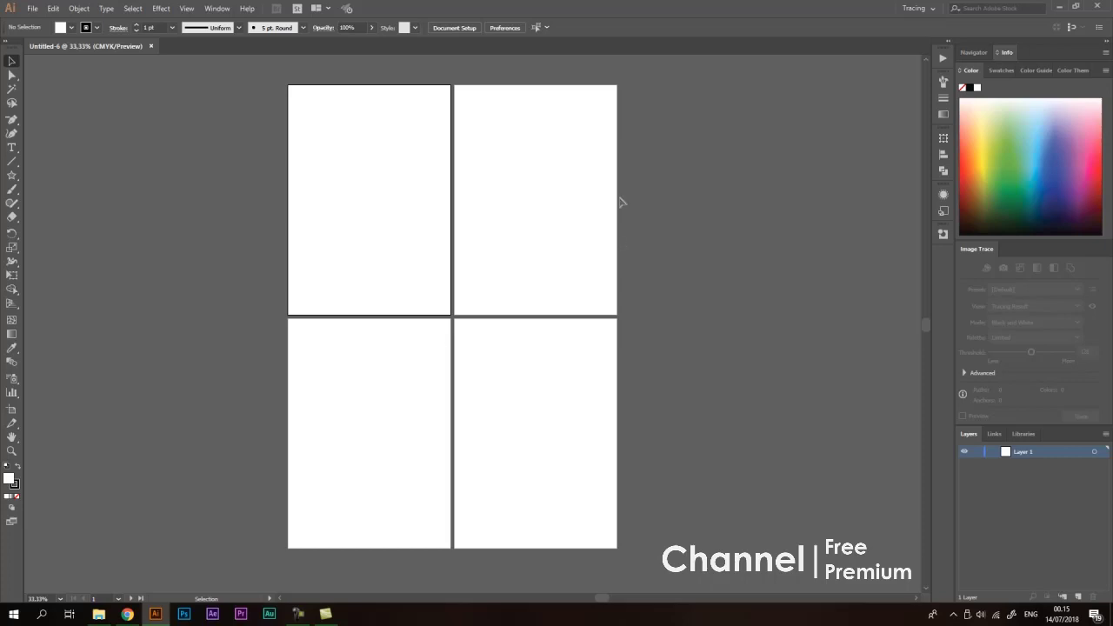
pyautogui.moveTo(572, 180); pyautogui.dragTo(502, 181)
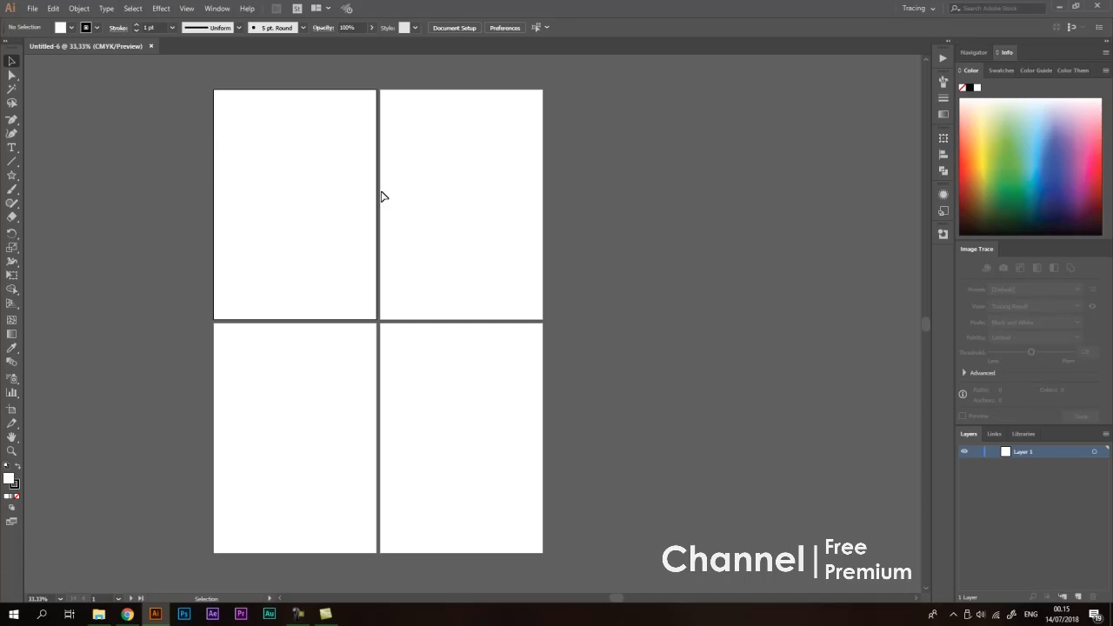
# - Place the number 1 in Myriad Pro on the first artboard and enlarge it to about 681 pt
pyautogui.click(11, 148)
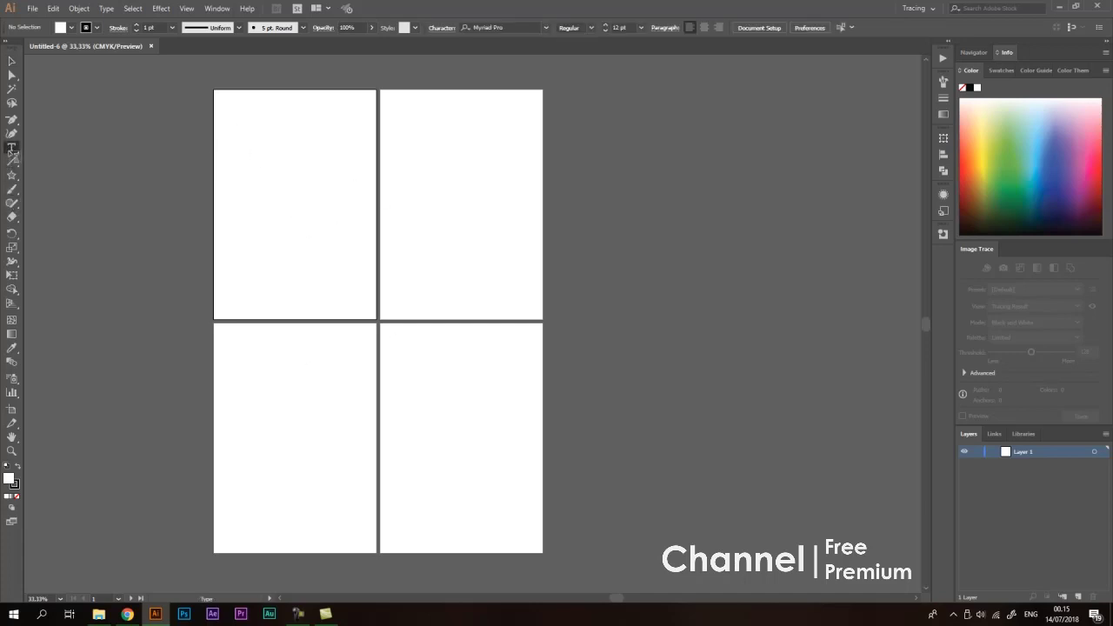
pyautogui.click(296, 217)
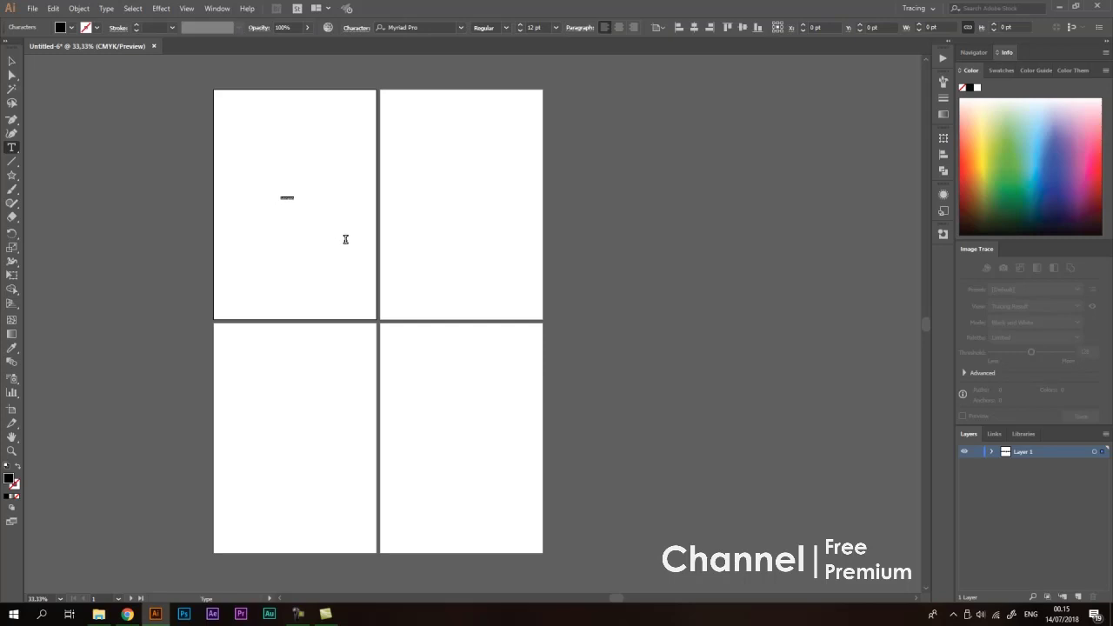
pyautogui.press('Escape')
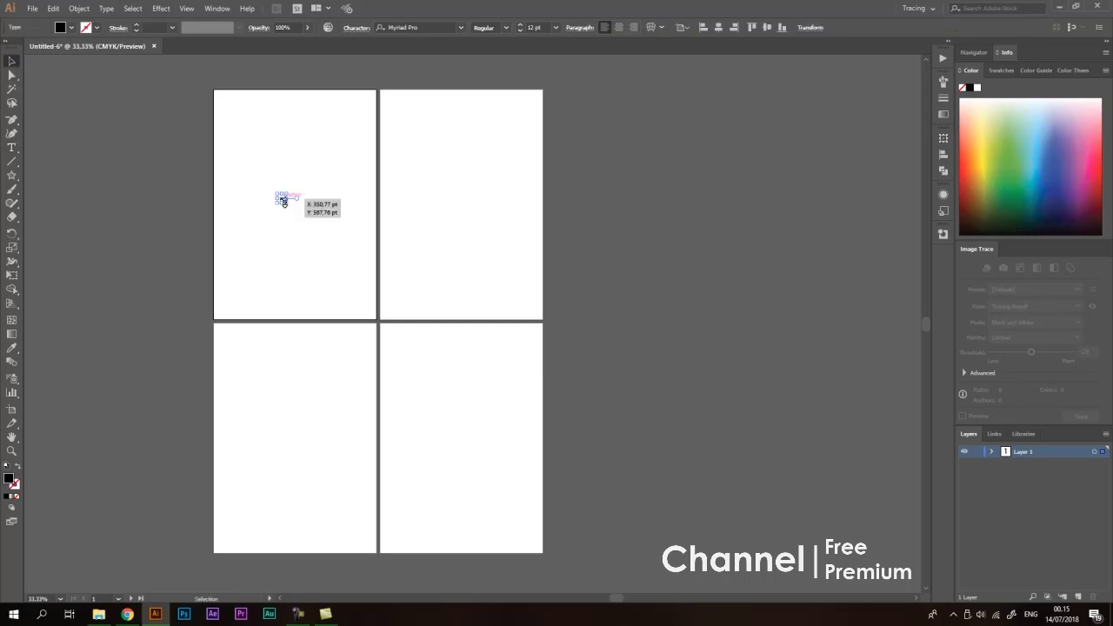
pyautogui.moveTo(287, 204); pyautogui.dragTo(405, 335)
pyautogui.moveTo(357, 248); pyautogui.dragTo(295, 205)
pyautogui.hotkey('ctrl', 'z')
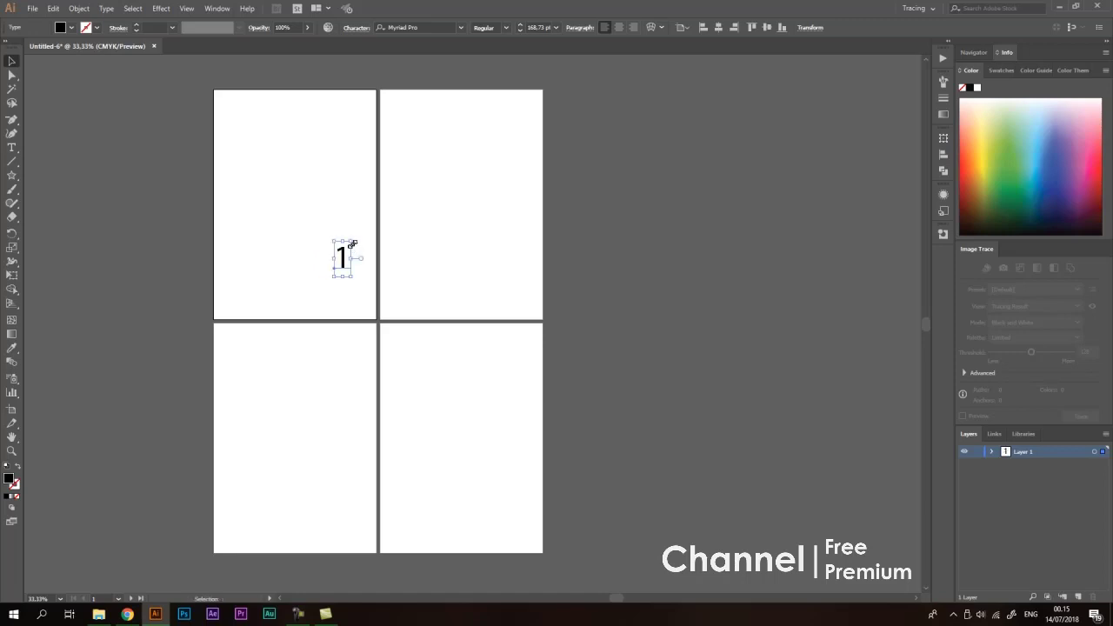
pyautogui.moveTo(353, 244); pyautogui.dragTo(377, 186)
pyautogui.click(440, 197)
# - Copy the large 1 onto the second artboard and change the copy to 2
pyautogui.moveTo(353, 240); pyautogui.dragTo(466, 192)
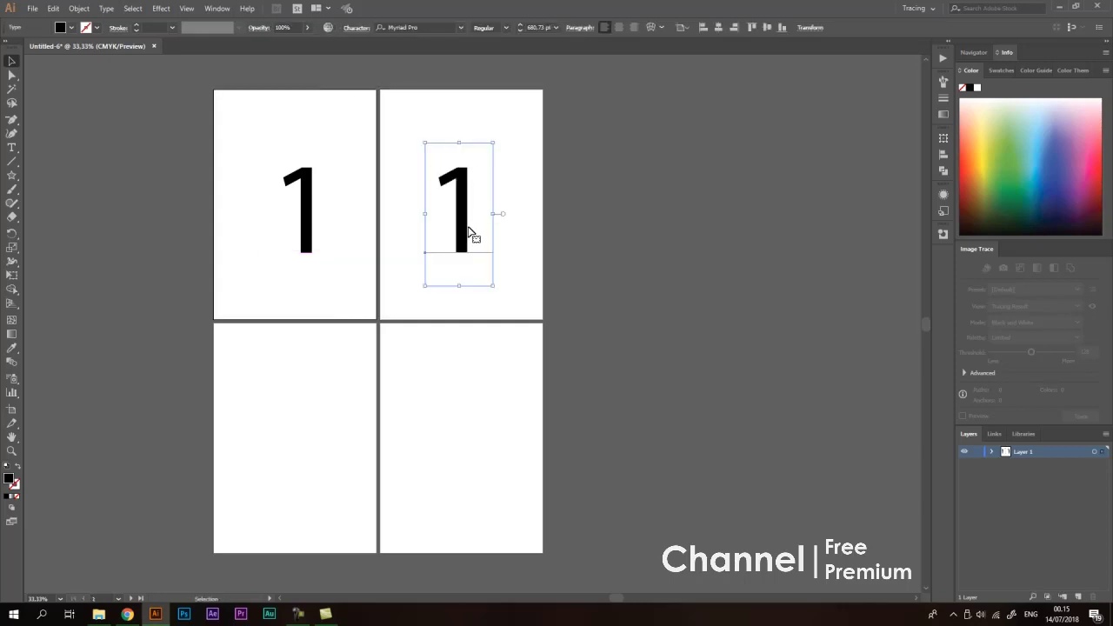
pyautogui.doubleClick(469, 233)
pyautogui.hotkey('ctrl', 'a')
pyautogui.write('2')
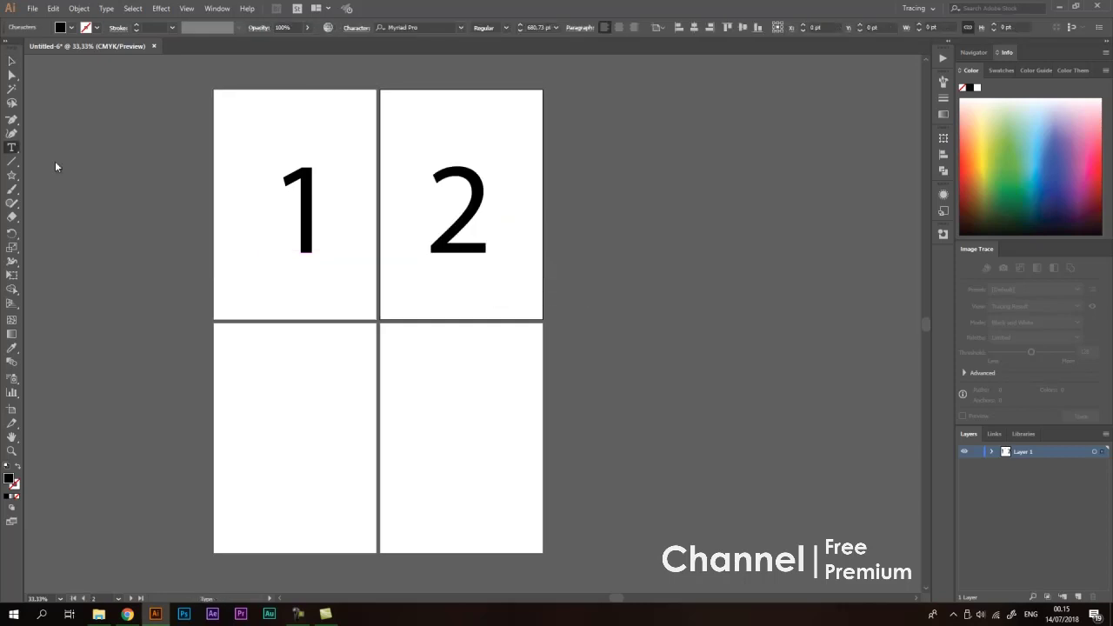
pyautogui.click(12, 60)
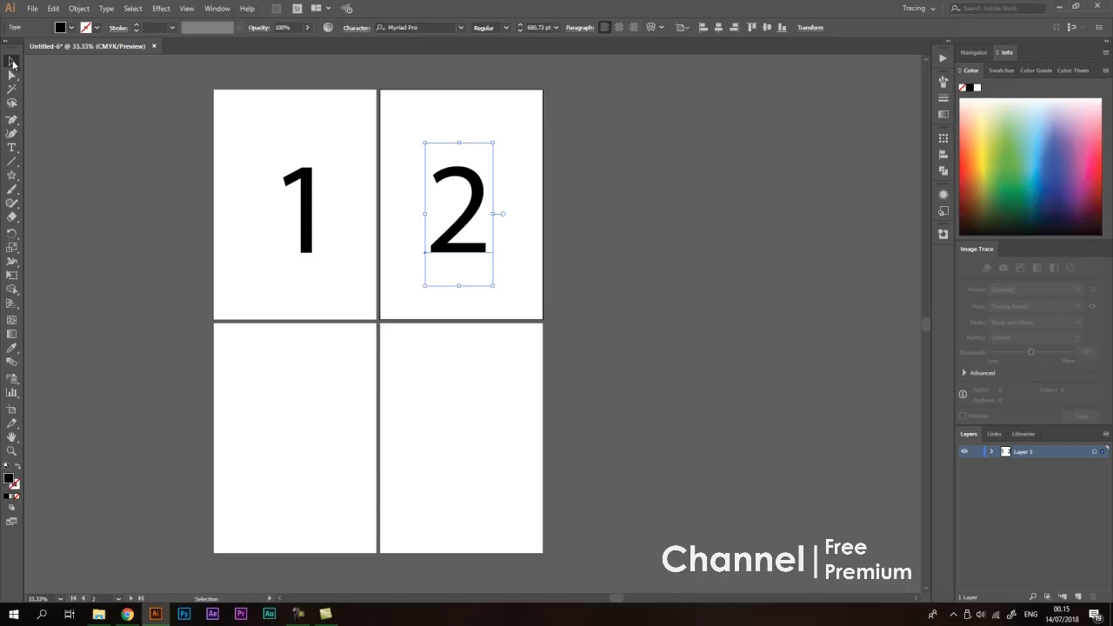
pyautogui.click(628, 203)
pyautogui.scroll(1, 367, 148)
pyautogui.scroll(-1, 544, 278)
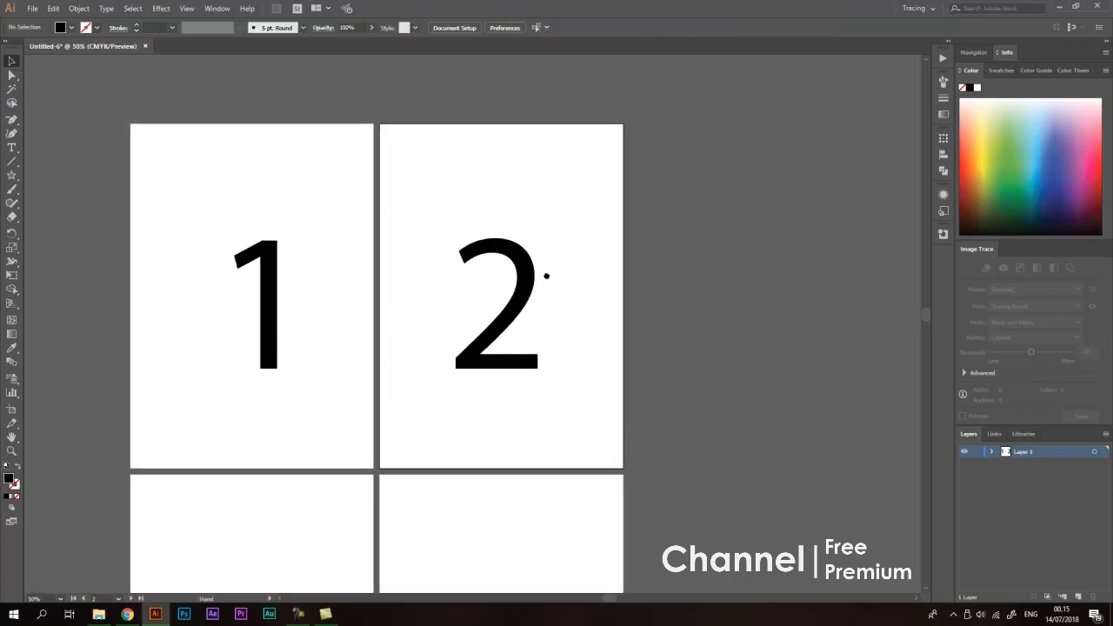
pyautogui.scroll(-1, 632, 262)
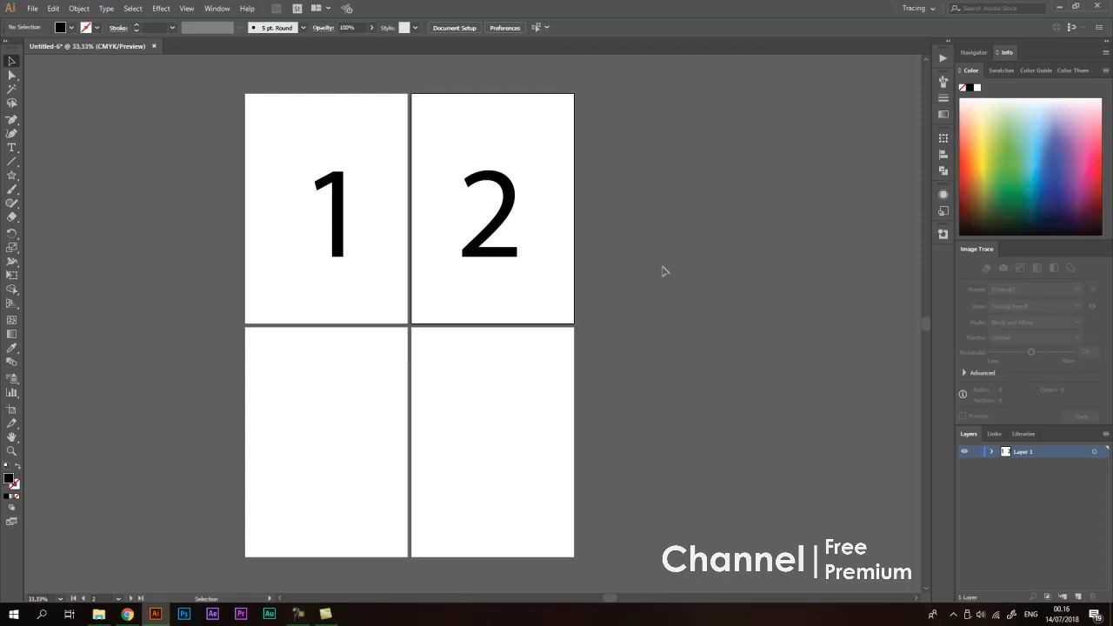
pyautogui.scroll(-1, 623, 277)
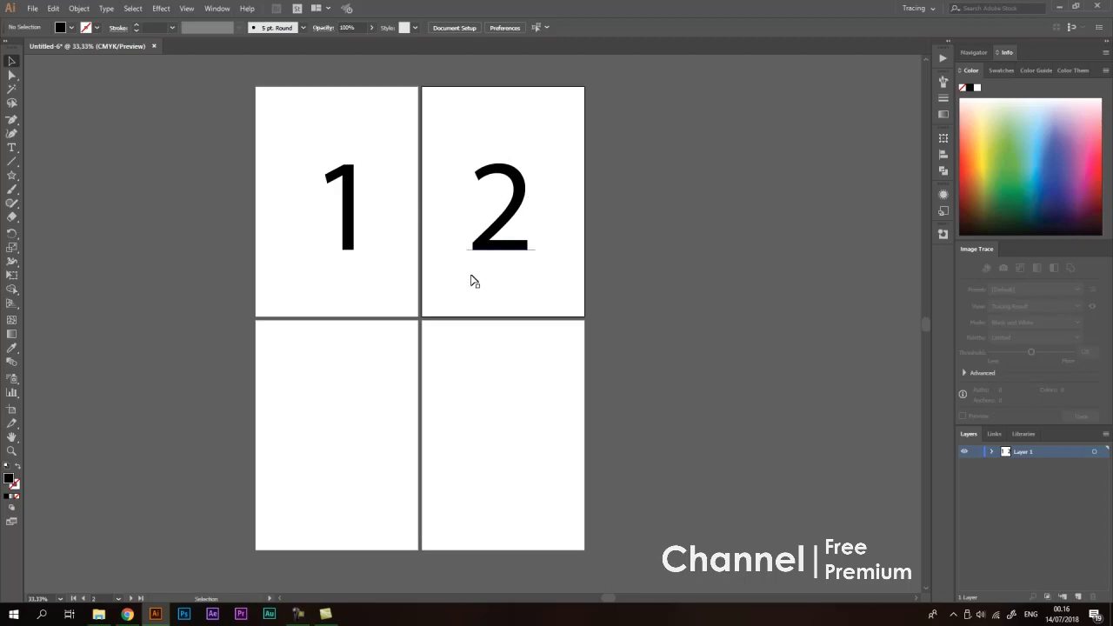
pyautogui.moveTo(499, 198); pyautogui.dragTo(346, 437)
pyautogui.press('t')
pyautogui.click(343, 437)
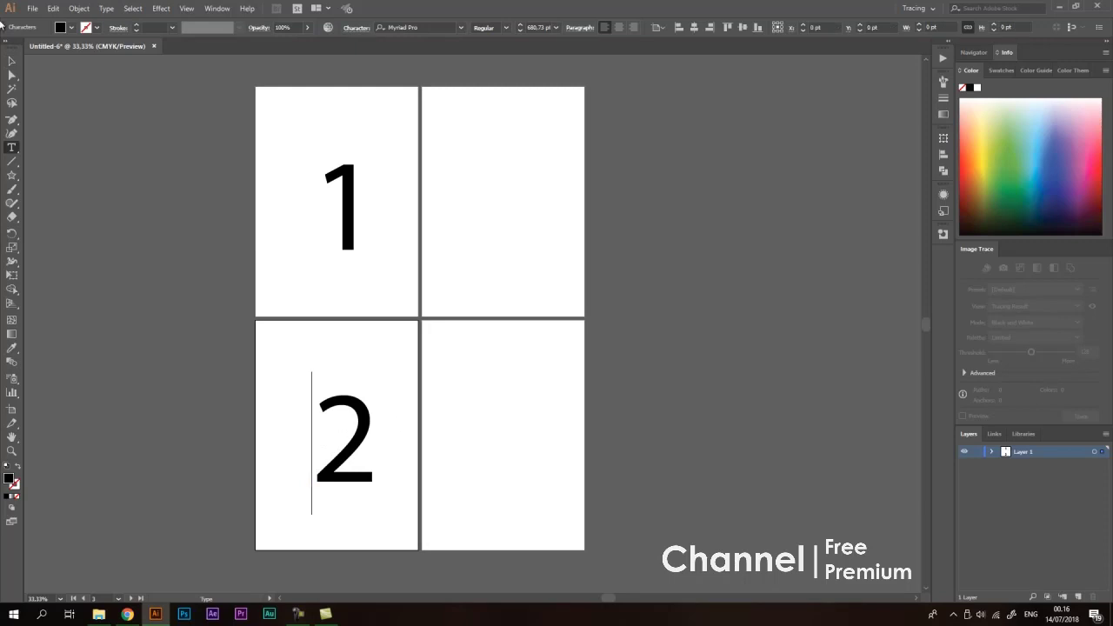
pyautogui.click(12, 66)
pyautogui.hotkey('ctrl', 'z')
# - Copy the 2 onto the third artboard below the 1 and change the copy to 3
pyautogui.moveTo(532, 240); pyautogui.dragTo(349, 440)
pyautogui.press('t')
pyautogui.doubleClick(337, 439)
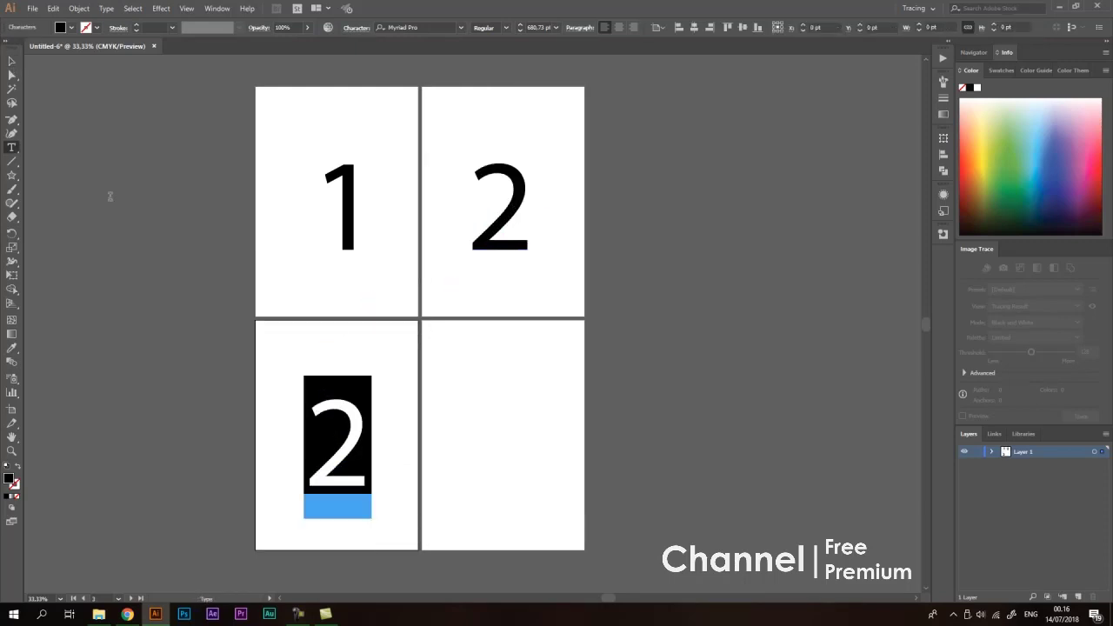
pyautogui.write('3')
pyautogui.click(13, 61)
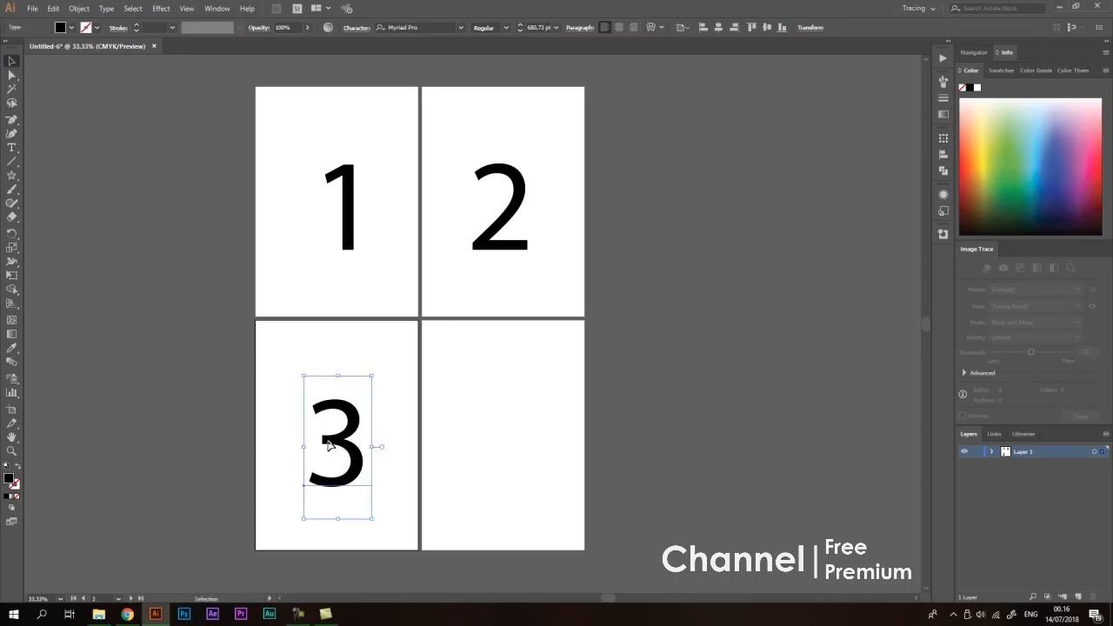
# - Copy the 3 onto the fourth artboard below the 2 and change the copy to 4
pyautogui.moveTo(352, 444); pyautogui.dragTo(506, 442)
pyautogui.press('t')
pyautogui.doubleClick(553, 440)
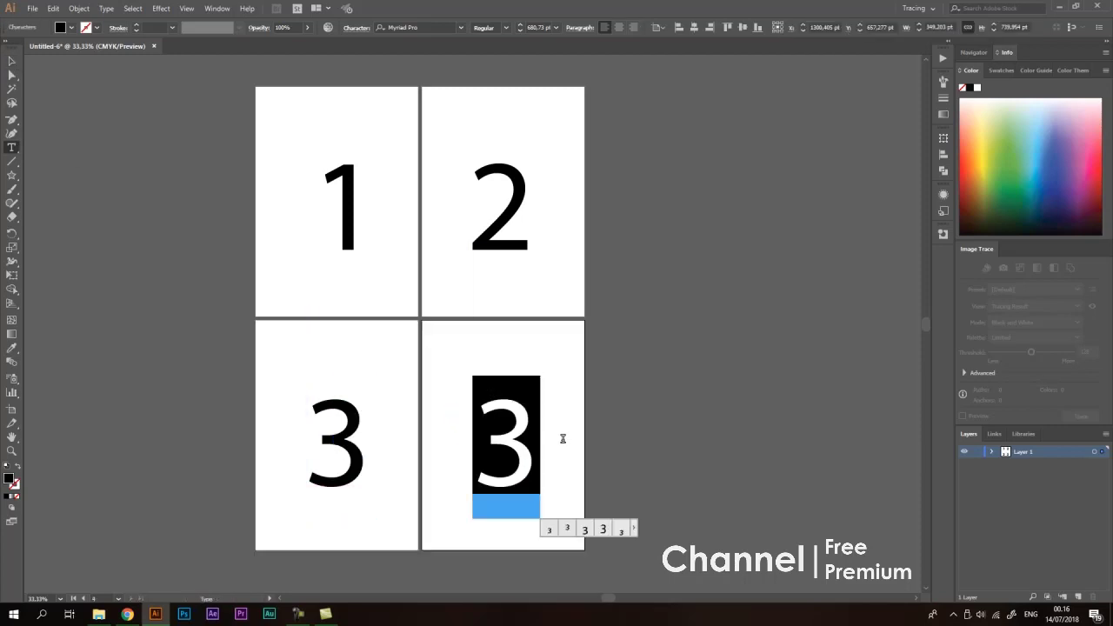
pyautogui.write('4')
pyautogui.press('Escape')
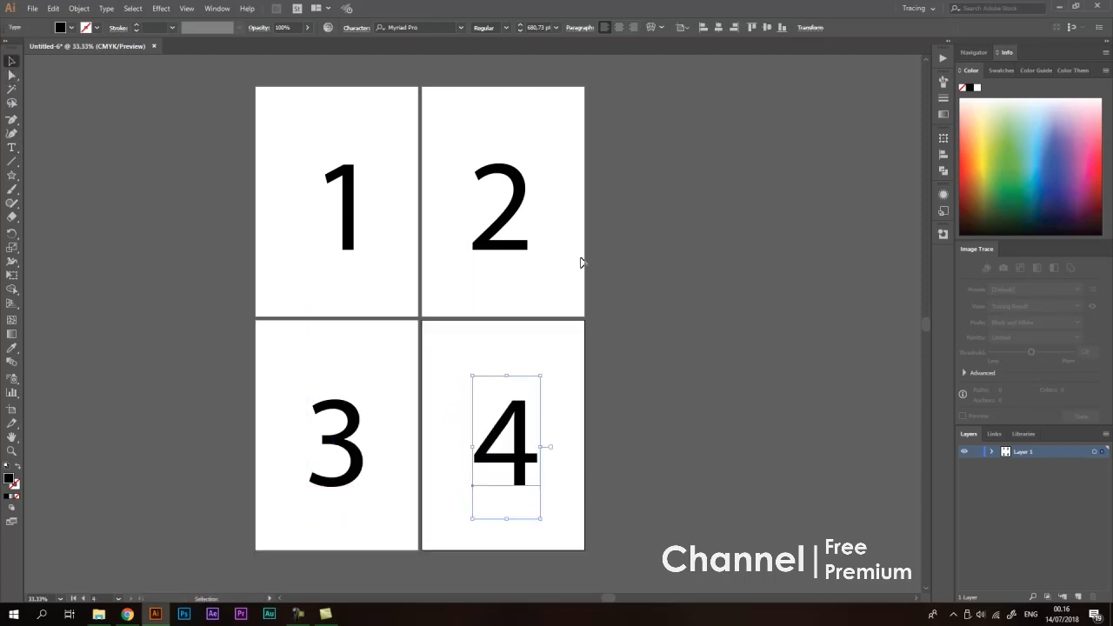
# - Shift the 4 slightly left and the 3 slightly right so they sit closer to the numbers above
pyautogui.moveTo(520, 435); pyautogui.dragTo(510, 435)
pyautogui.click(621, 372)
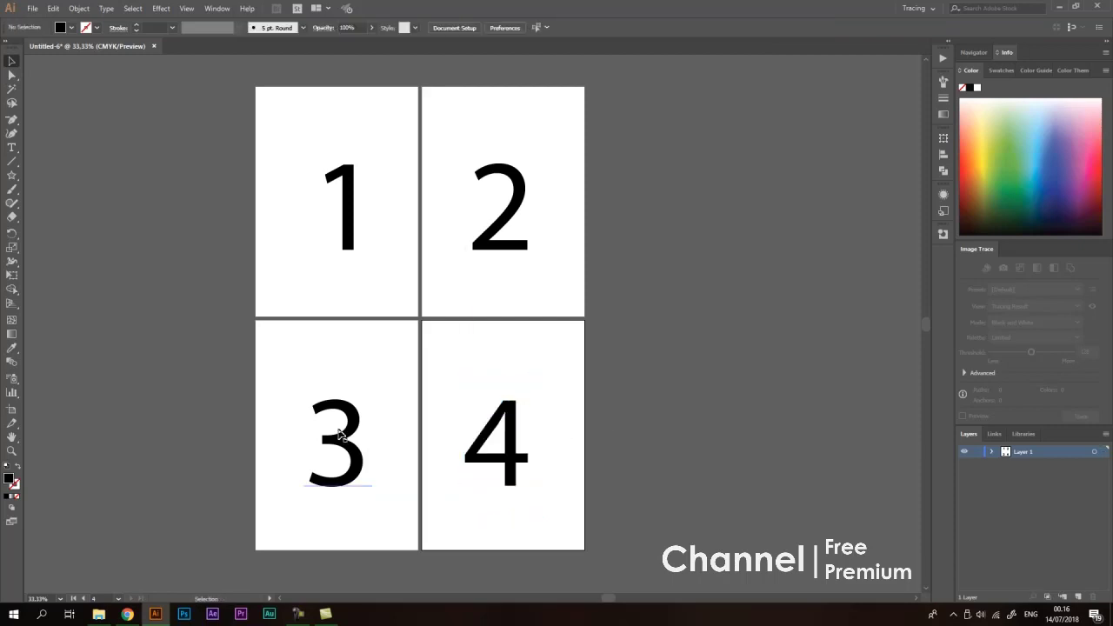
pyautogui.moveTo(326, 432); pyautogui.dragTo(341, 433)
pyautogui.click(598, 337)
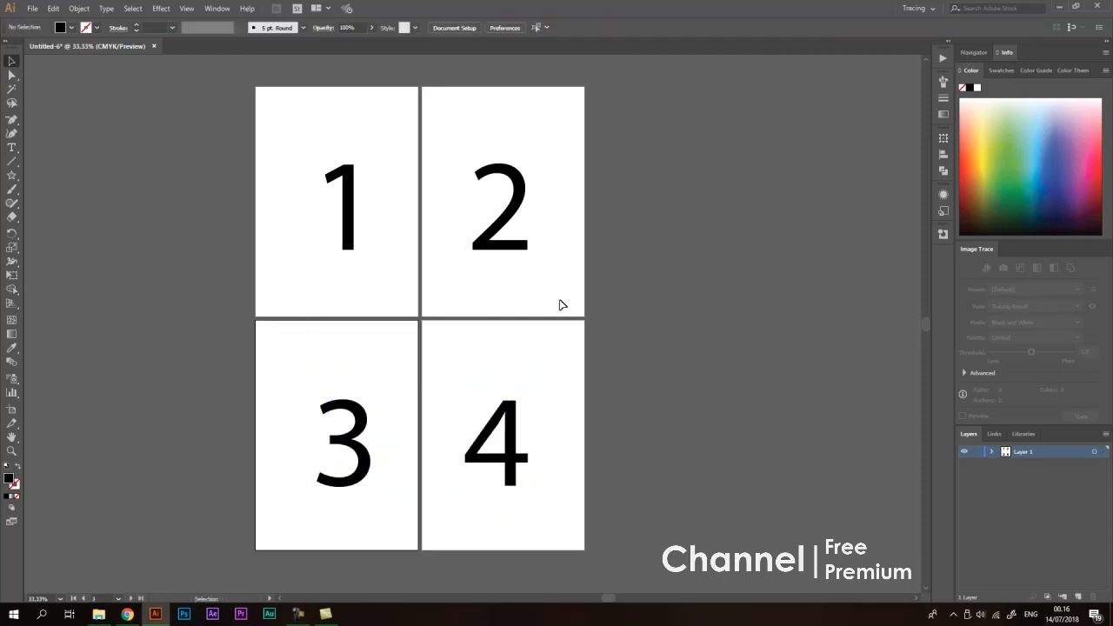
# - Add a new layer above Layer 1 and hide Layer 1
pyautogui.scroll(-1, 639, 290)
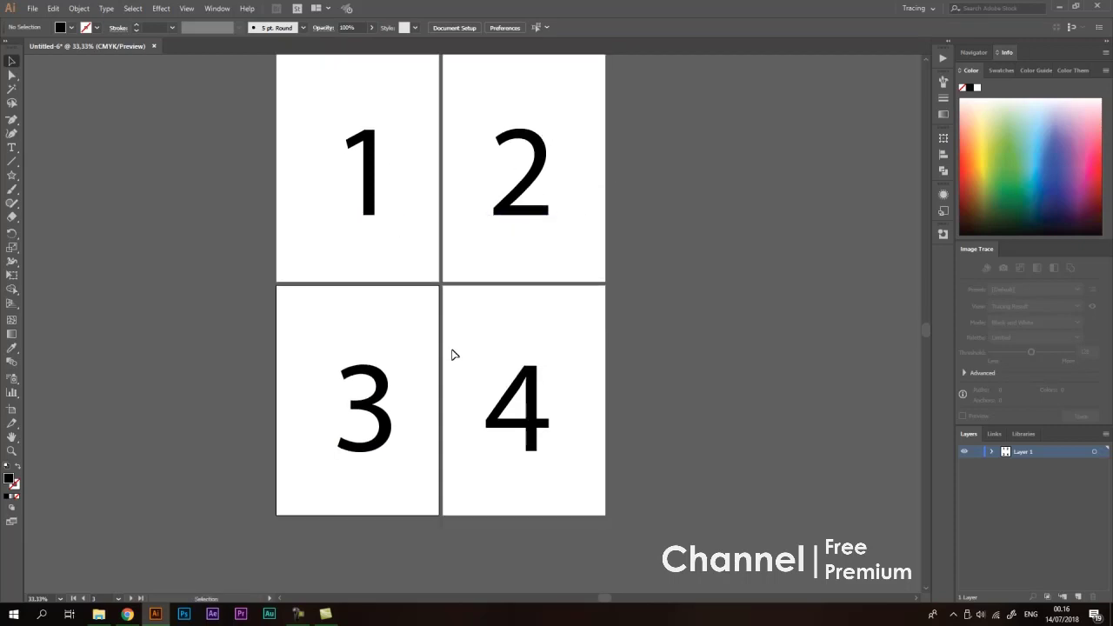
pyautogui.moveTo(670, 237); pyautogui.dragTo(690, 268)
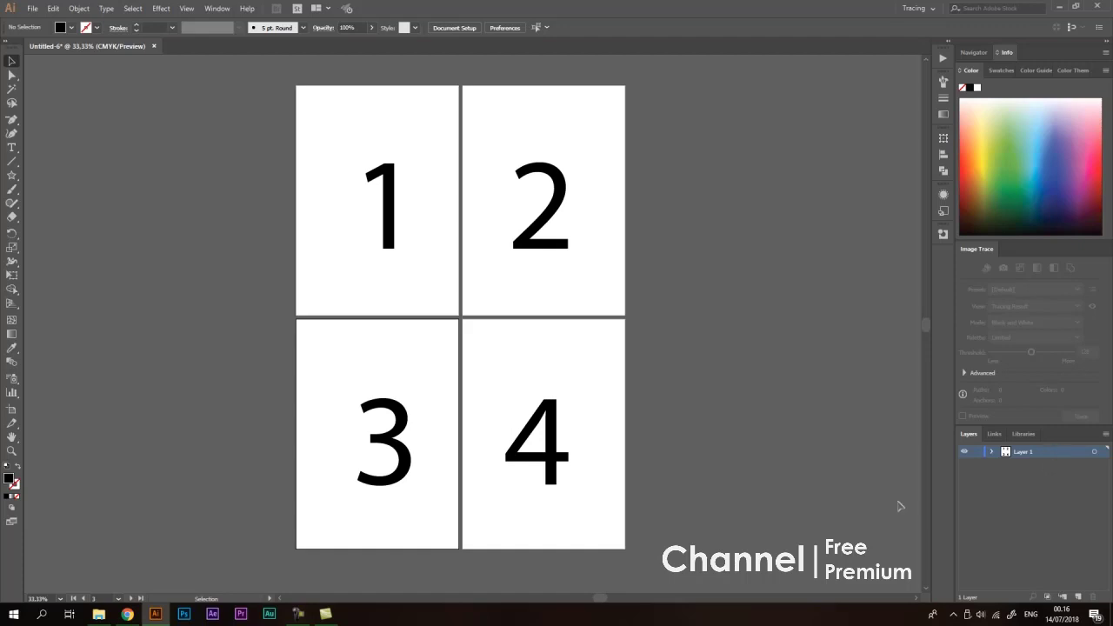
pyautogui.click(1078, 598)
pyautogui.click(964, 463)
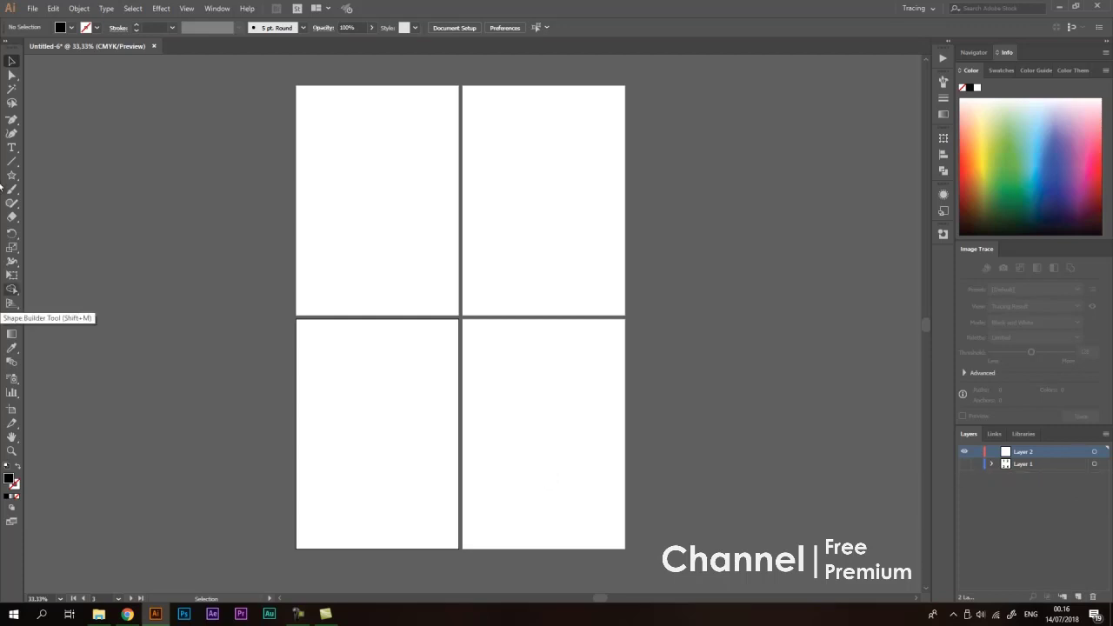
# - Place a % text on the first artboard in Layer 2 and enlarge it to about 191 pt
pyautogui.click(11, 148)
pyautogui.click(377, 196)
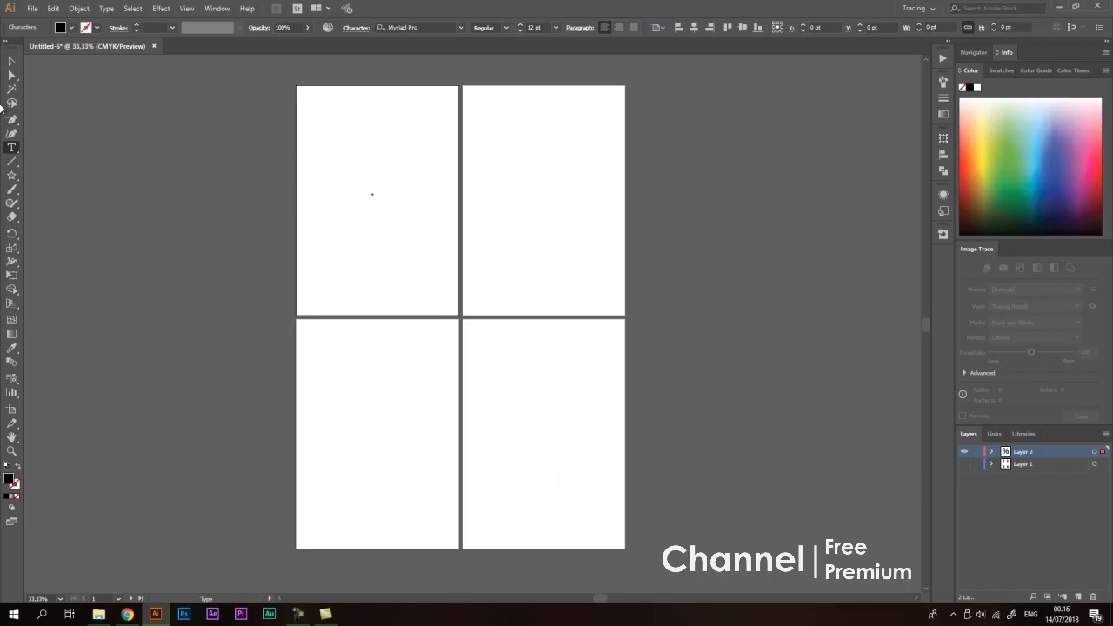
pyautogui.click(11, 61)
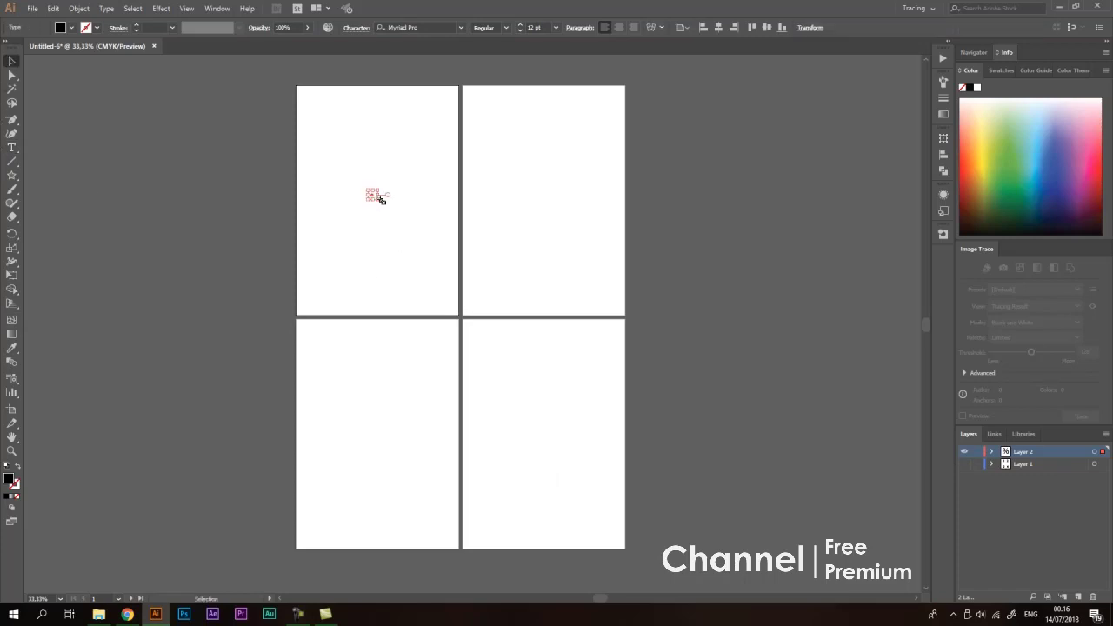
pyautogui.moveTo(379, 199); pyautogui.dragTo(388, 227)
# - Replace the % text with the number 5 and enlarge it to match the size of Layer 1's numbers
pyautogui.press('t')
pyautogui.click(368, 220)
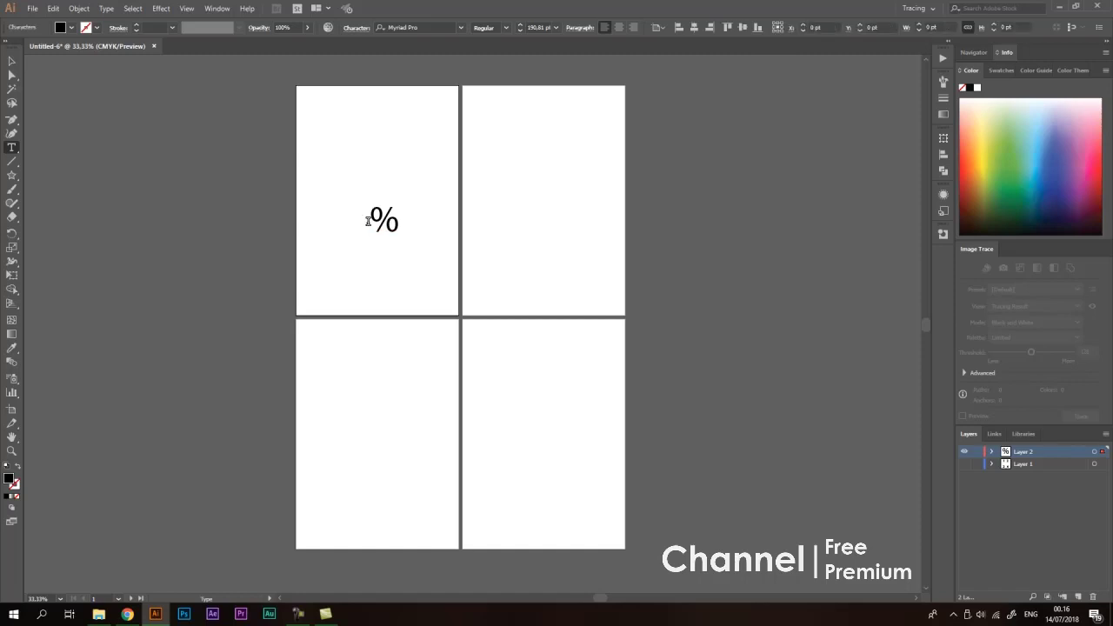
pyautogui.press('Delete')
pyautogui.write('56')
pyautogui.press('BackSpace')
pyautogui.press('BackSpace')
pyautogui.write('56')
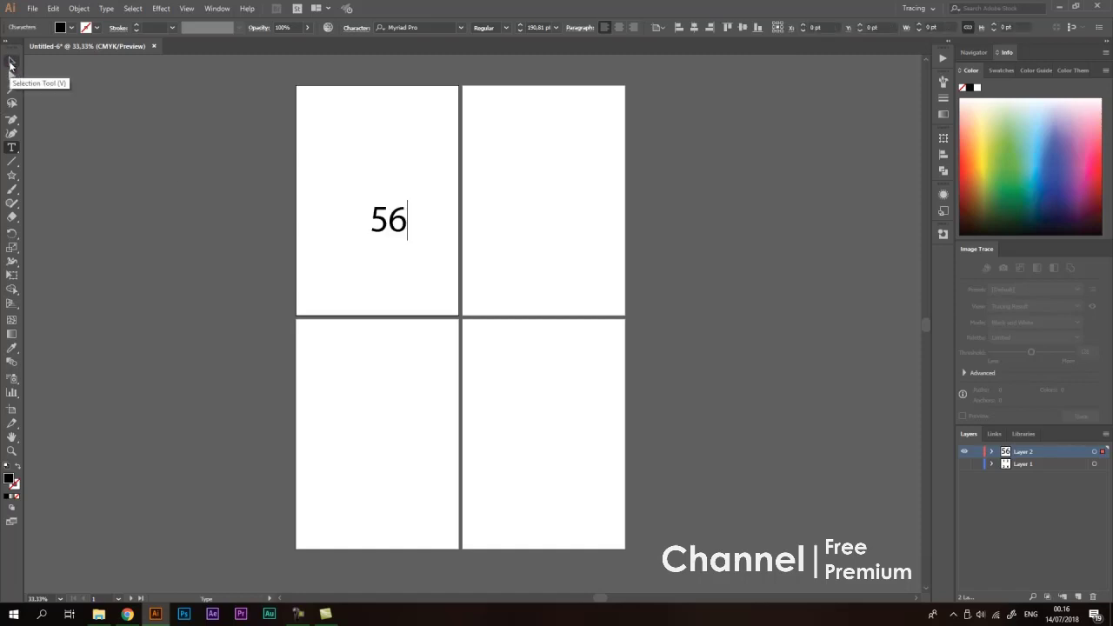
pyautogui.press('BackSpace')
pyautogui.click(11, 62)
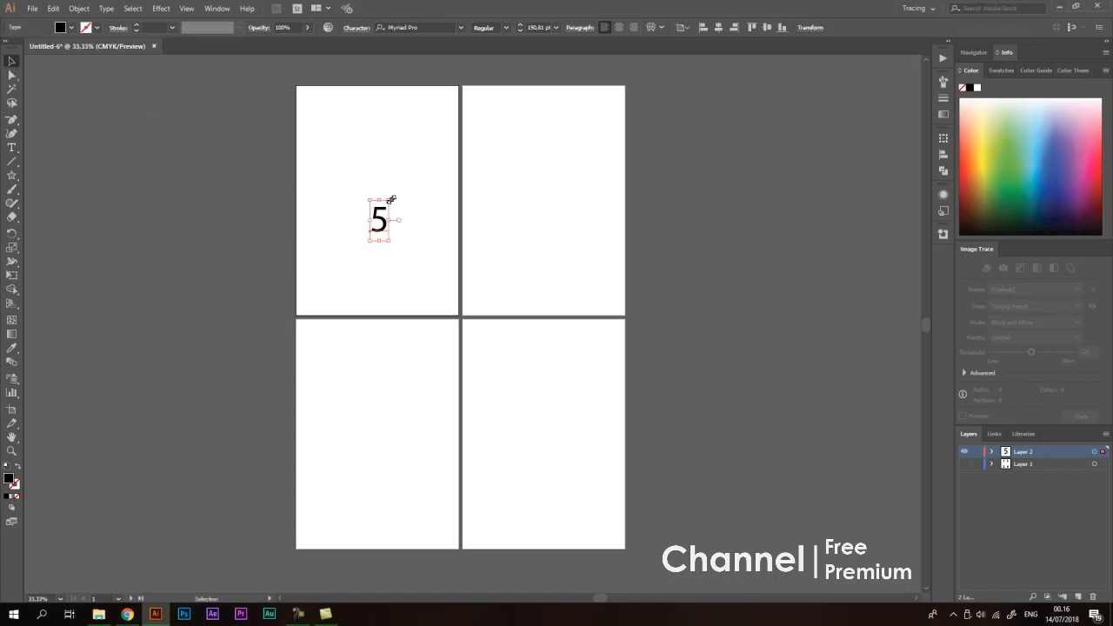
pyautogui.moveTo(391, 199); pyautogui.dragTo(412, 213)
pyautogui.click(878, 371)
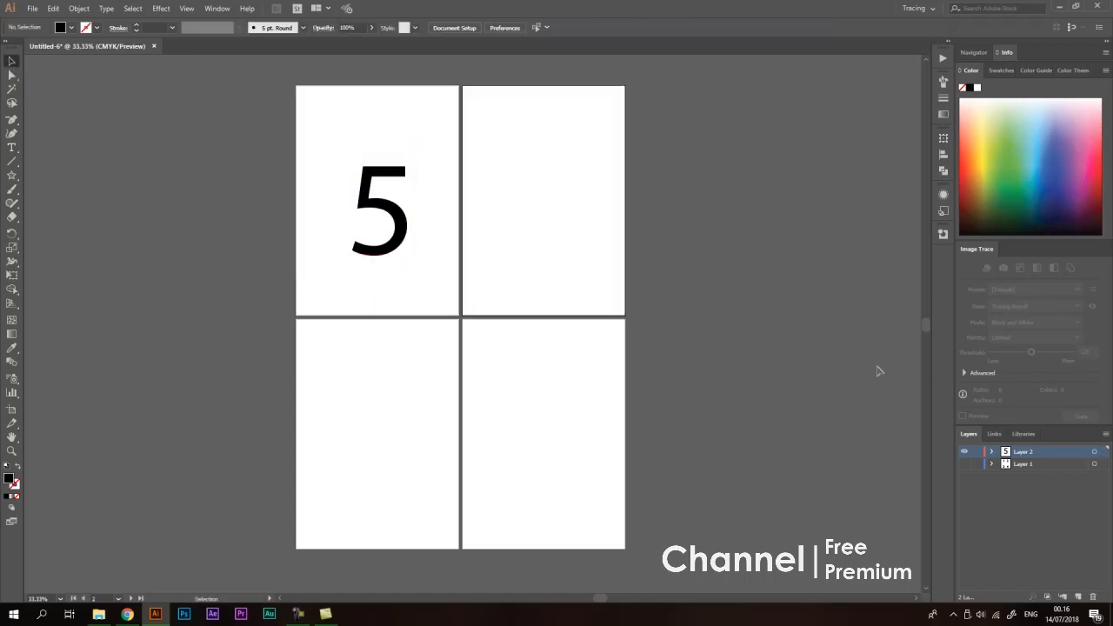
# - Switch visibility from Layer 2 to Layer 1 and select the four numbers on Layer 1
pyautogui.keyDown('alt'); pyautogui.click(963, 465); pyautogui.keyUp('alt')
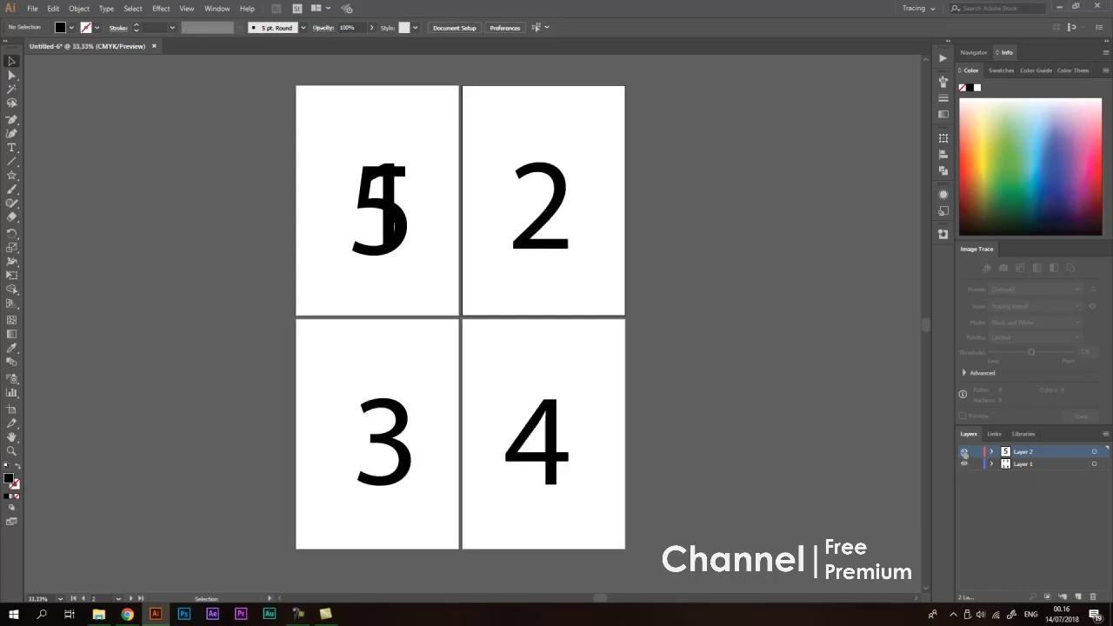
pyautogui.click(1007, 466)
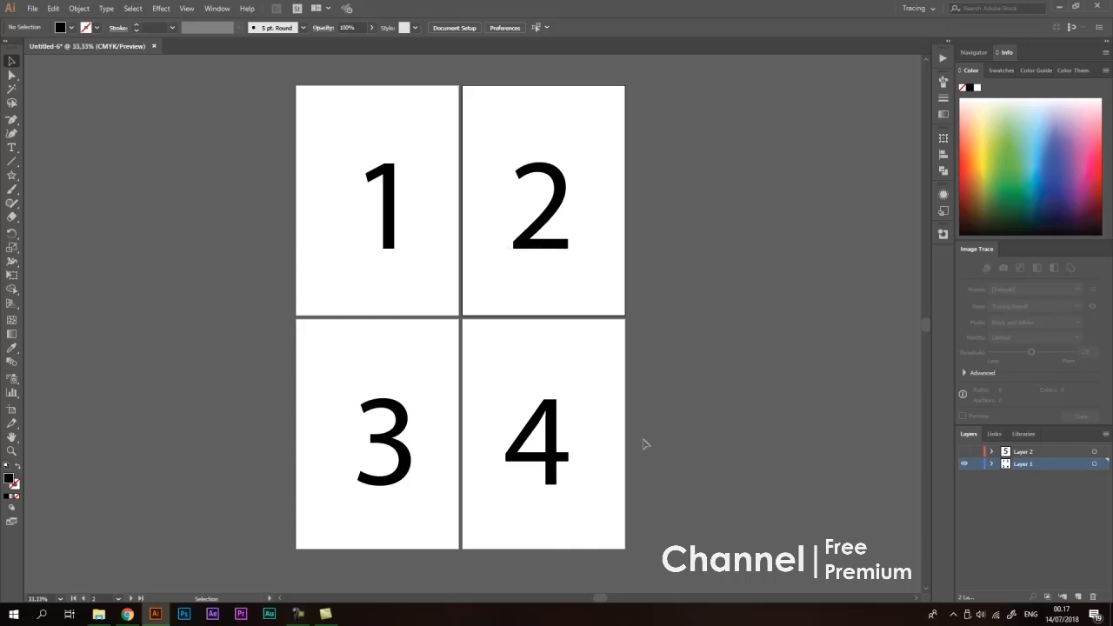
pyautogui.moveTo(673, 137); pyautogui.dragTo(330, 458)
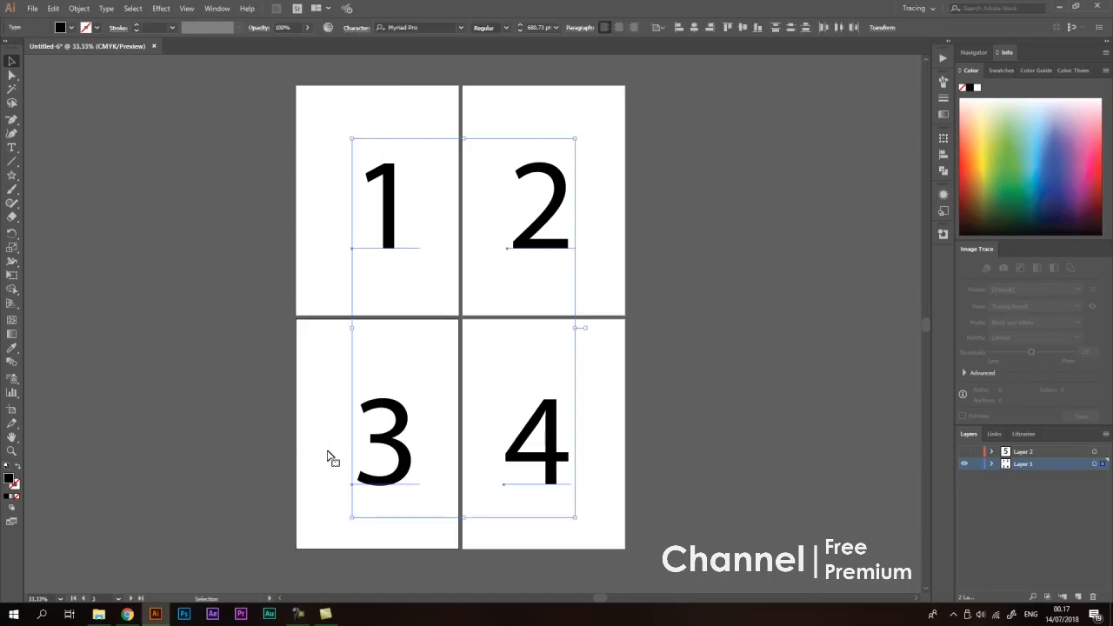
pyautogui.click(670, 306)
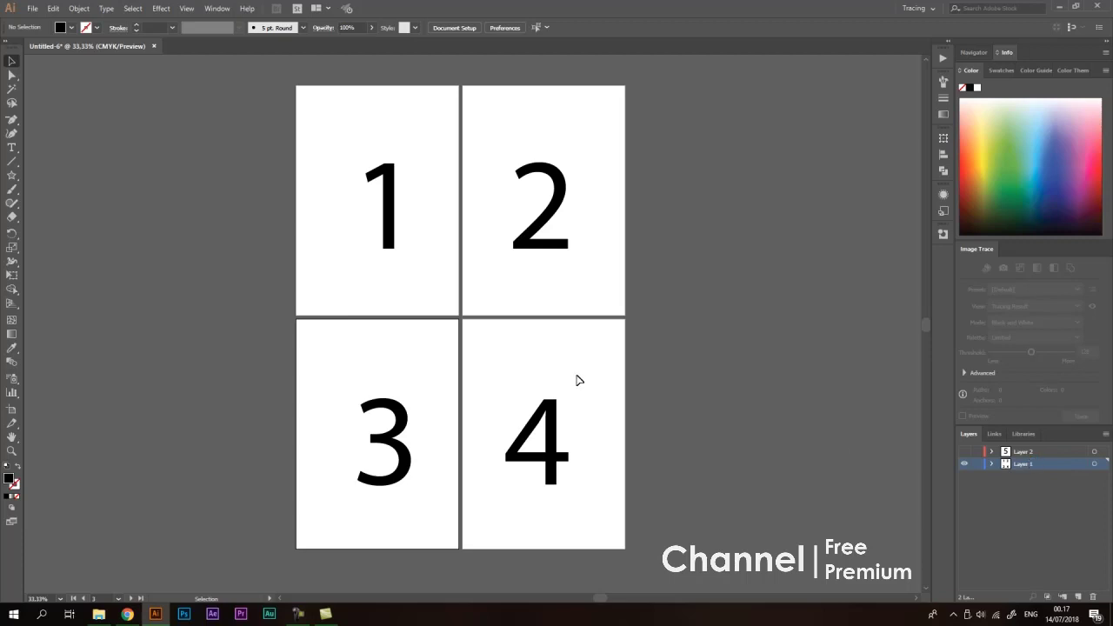
pyautogui.scroll(-1, 421, 233)
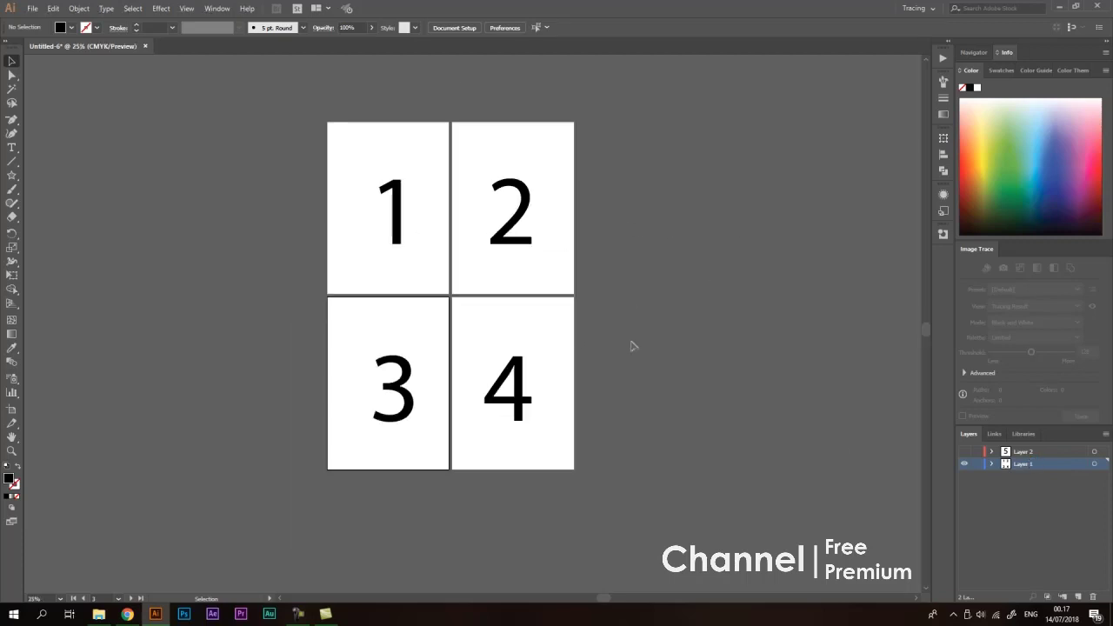
pyautogui.scroll(1, 576, 336)
pyautogui.moveTo(558, 243); pyautogui.dragTo(568, 274)
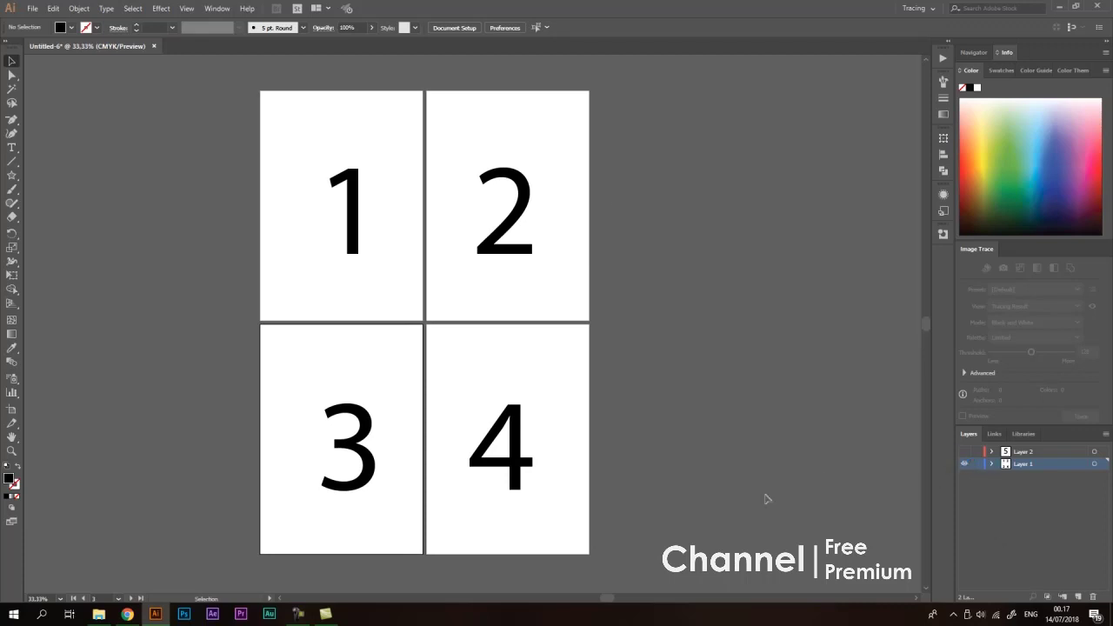
pyautogui.moveTo(668, 501); pyautogui.dragTo(296, 219)
pyautogui.click(688, 247)
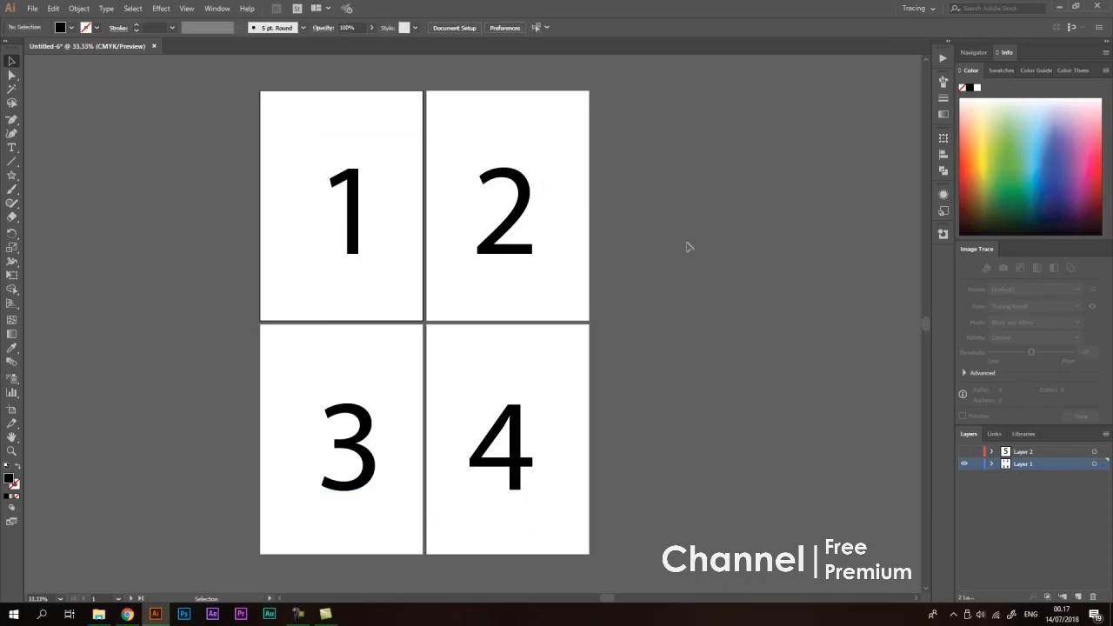
pyautogui.moveTo(730, 103); pyautogui.dragTo(224, 169)
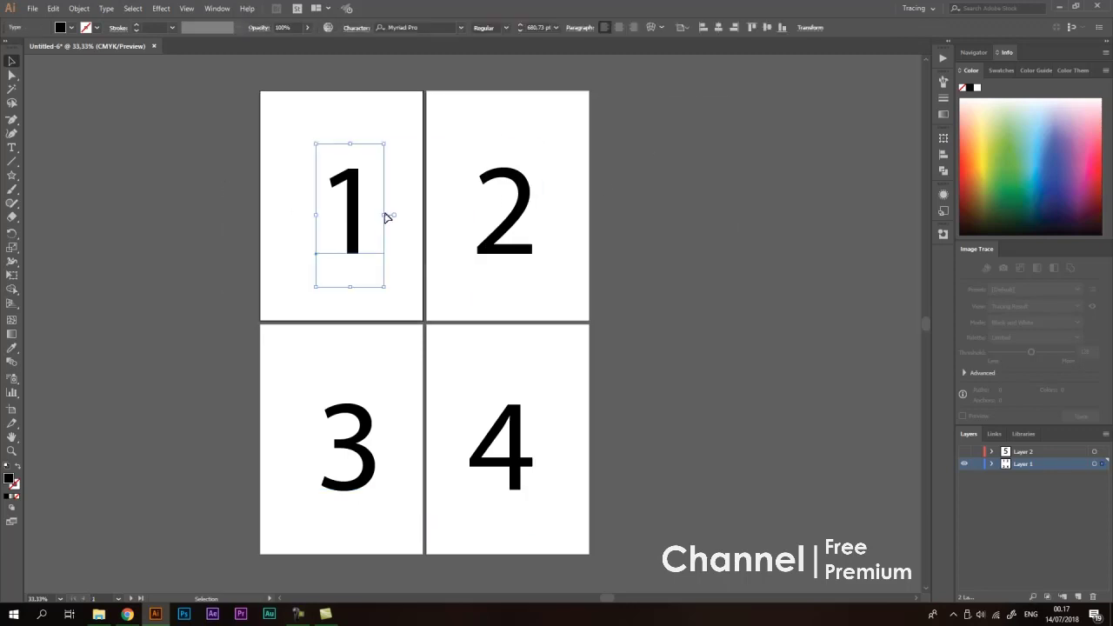
pyautogui.click(658, 211)
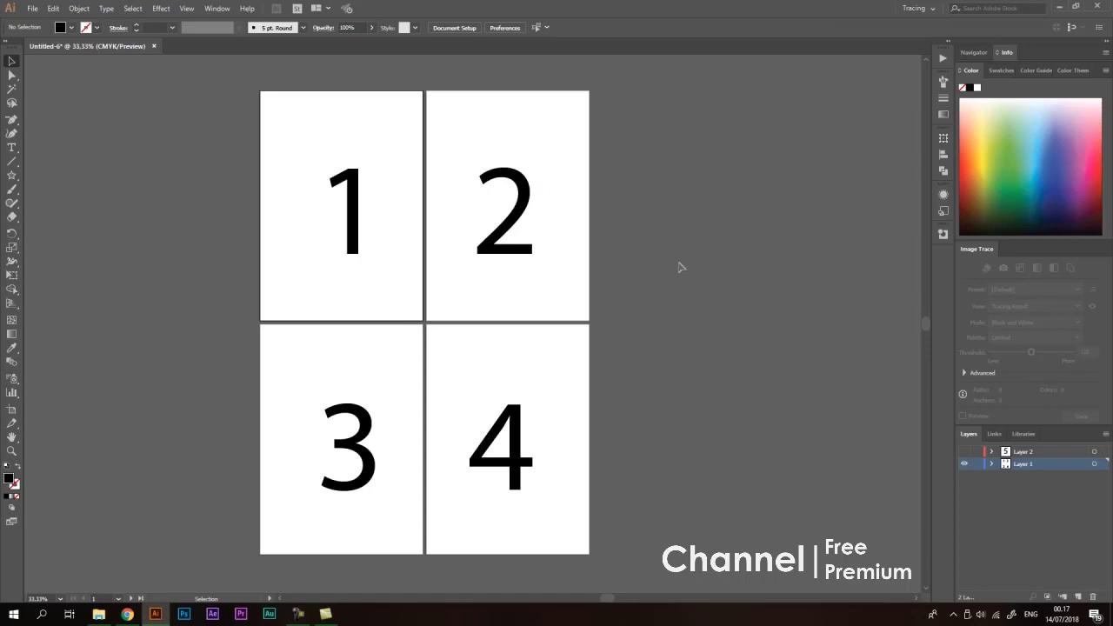
pyautogui.scroll(-1, 420, 278)
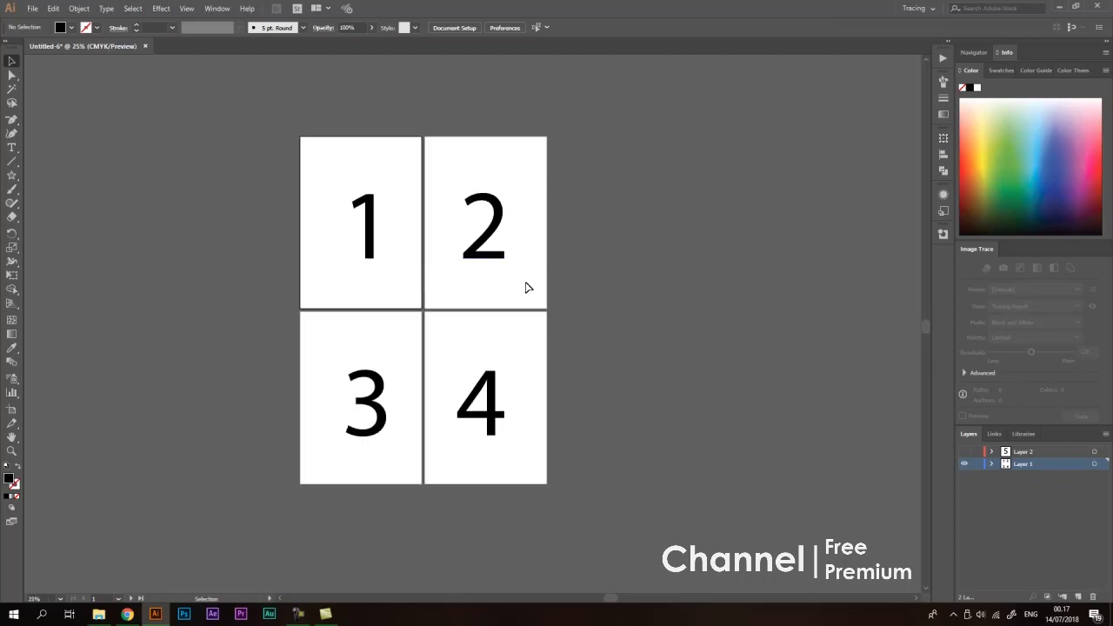
pyautogui.scroll(1, 615, 243)
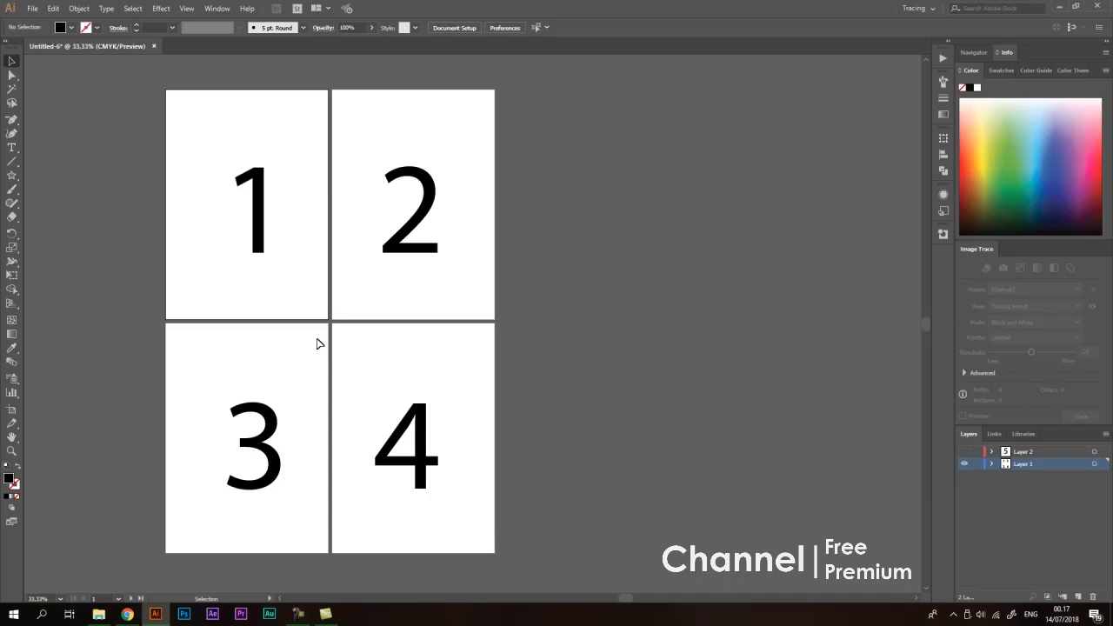
# - Add a fifth A3 artboard in the empty area to the right of the existing four
pyautogui.click(10, 413)
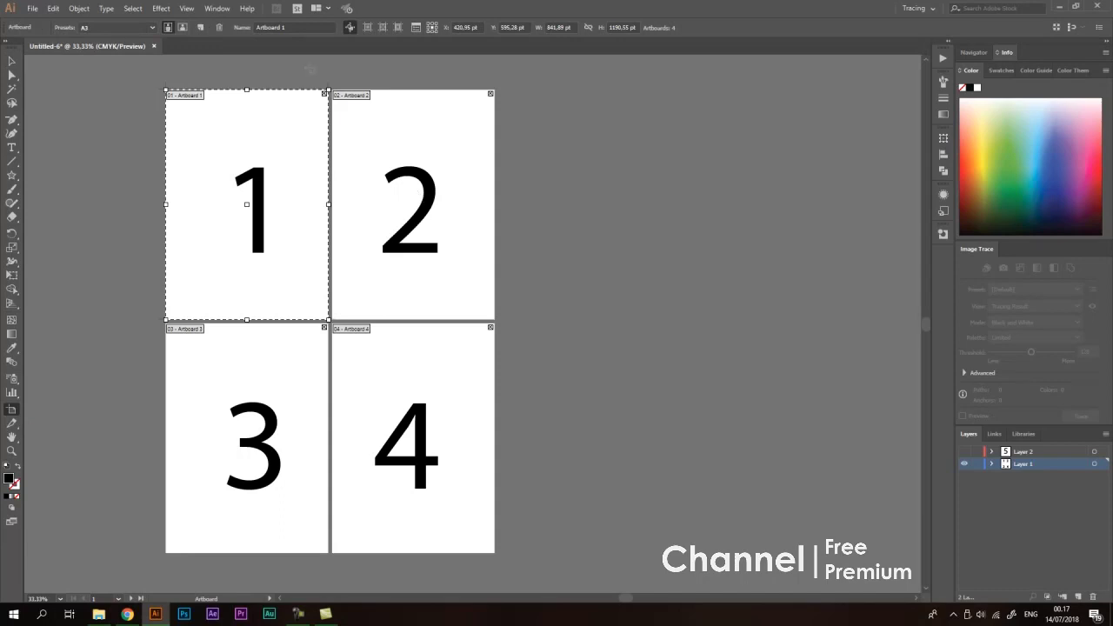
pyautogui.click(202, 27)
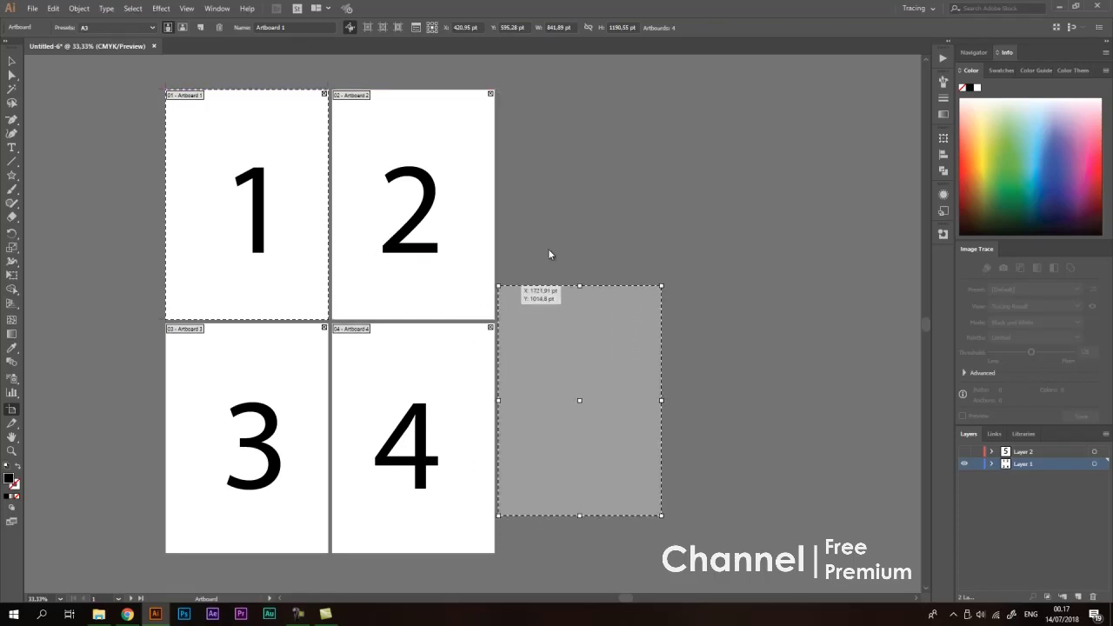
pyautogui.moveTo(636, 217); pyautogui.dragTo(630, 214)
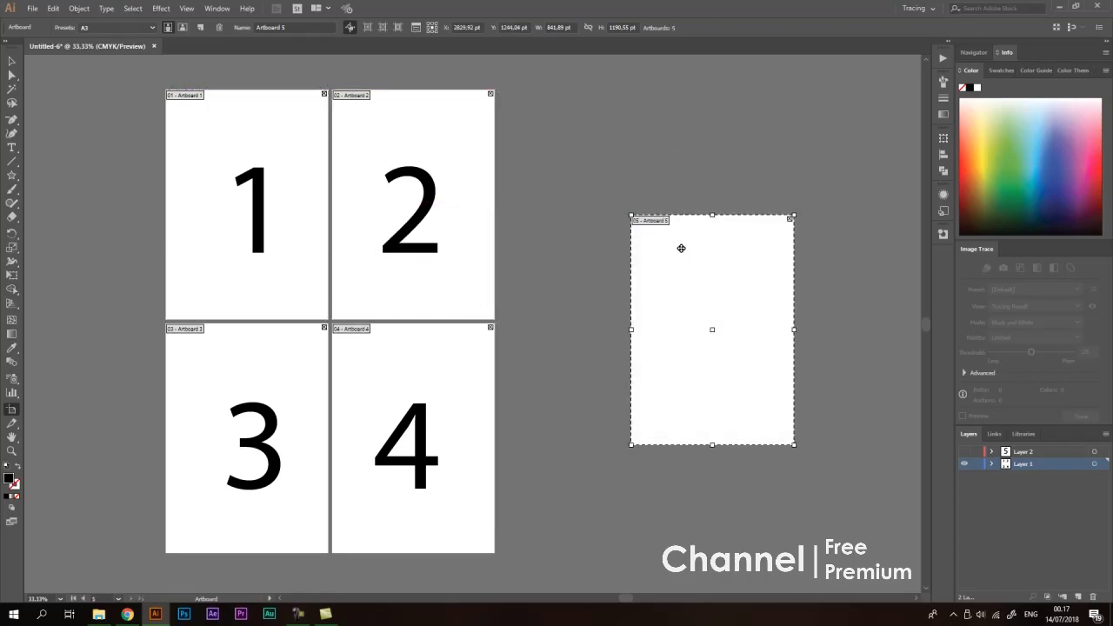
pyautogui.press('Escape')
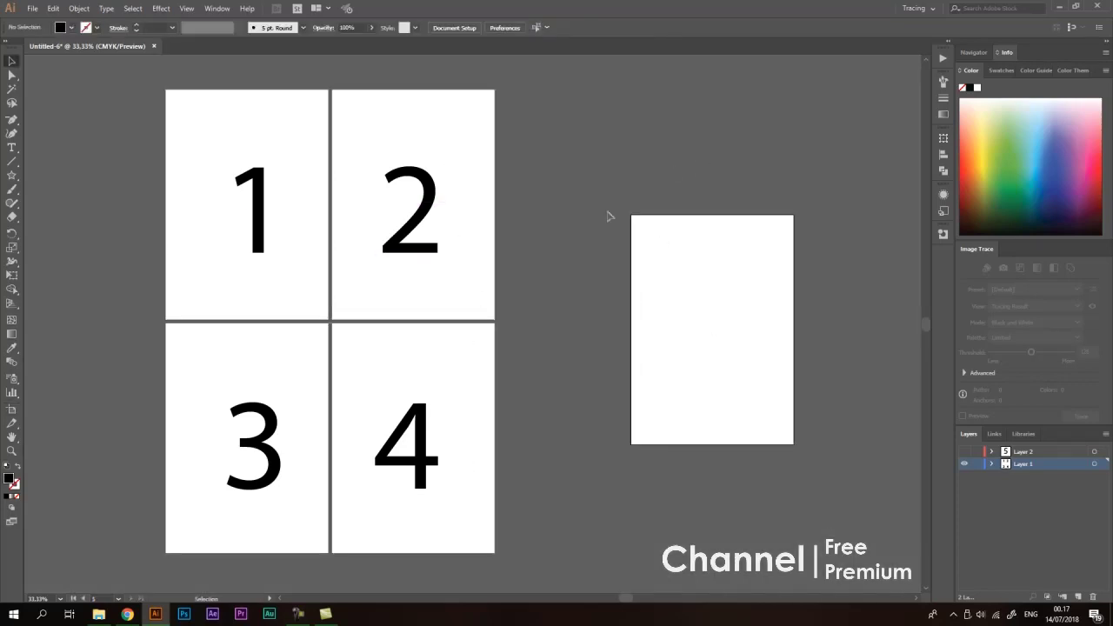
# - Copy the number 4 onto the new artboard and change the copy's text to 5
pyautogui.moveTo(424, 443); pyautogui.dragTo(703, 329)
pyautogui.tripleClick(702, 329)
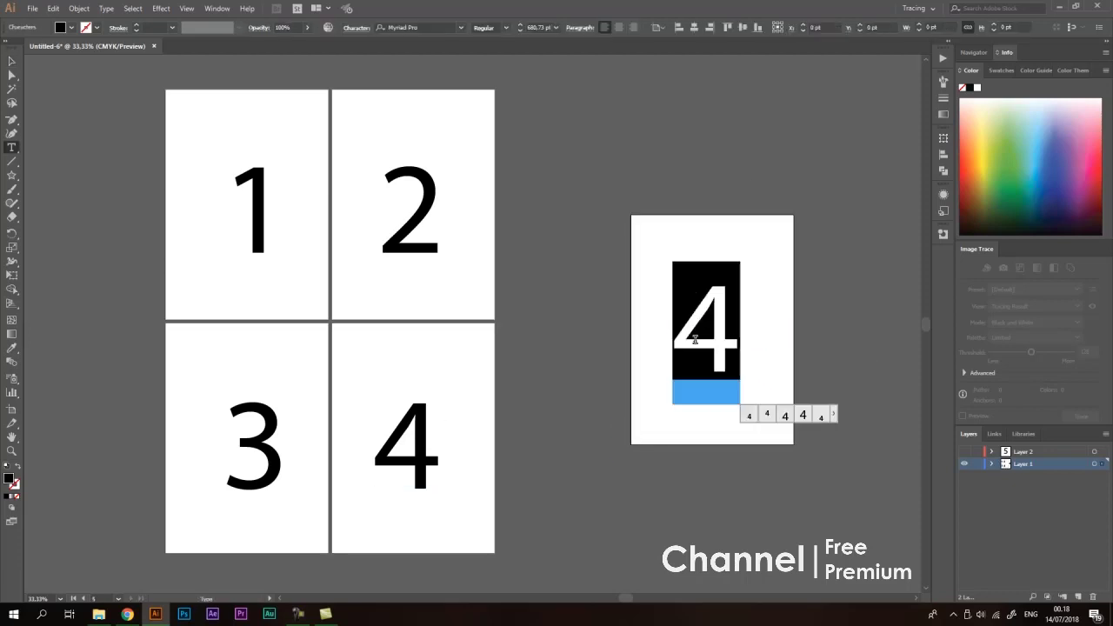
pyautogui.write('5')
pyautogui.press('Escape')
pyautogui.click(736, 269)
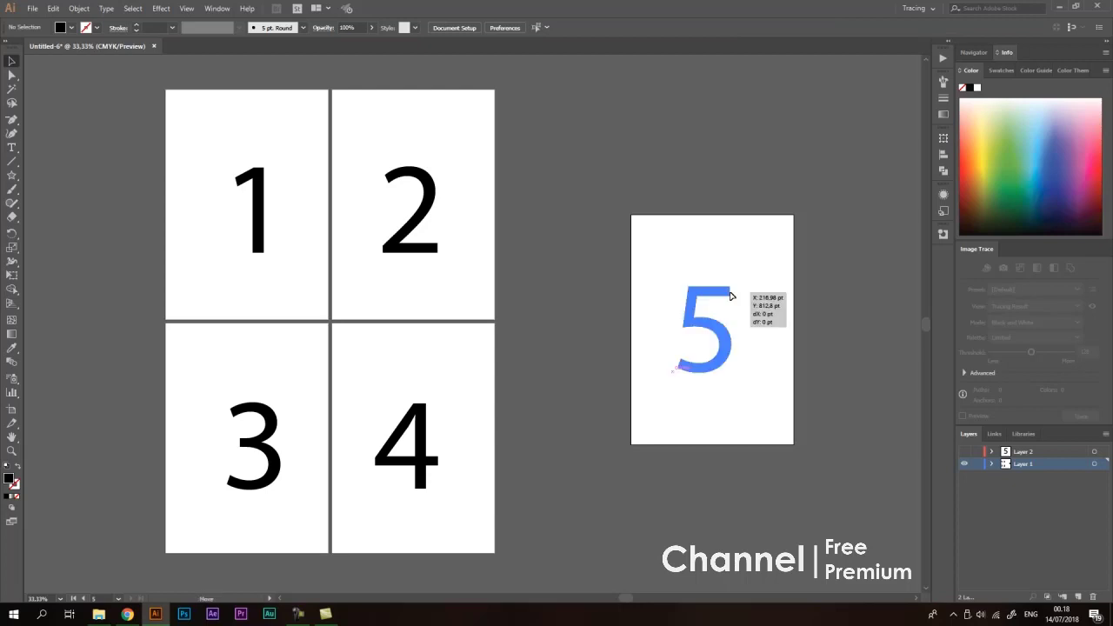
pyautogui.moveTo(603, 233); pyautogui.dragTo(612, 238)
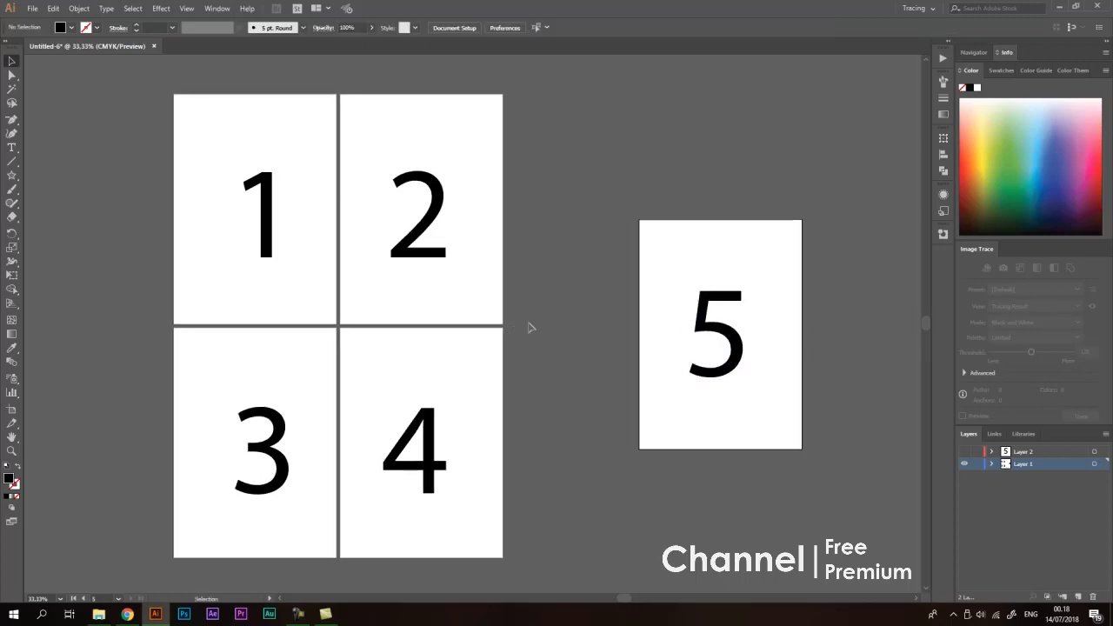
pyautogui.moveTo(524, 329); pyautogui.dragTo(528, 324)
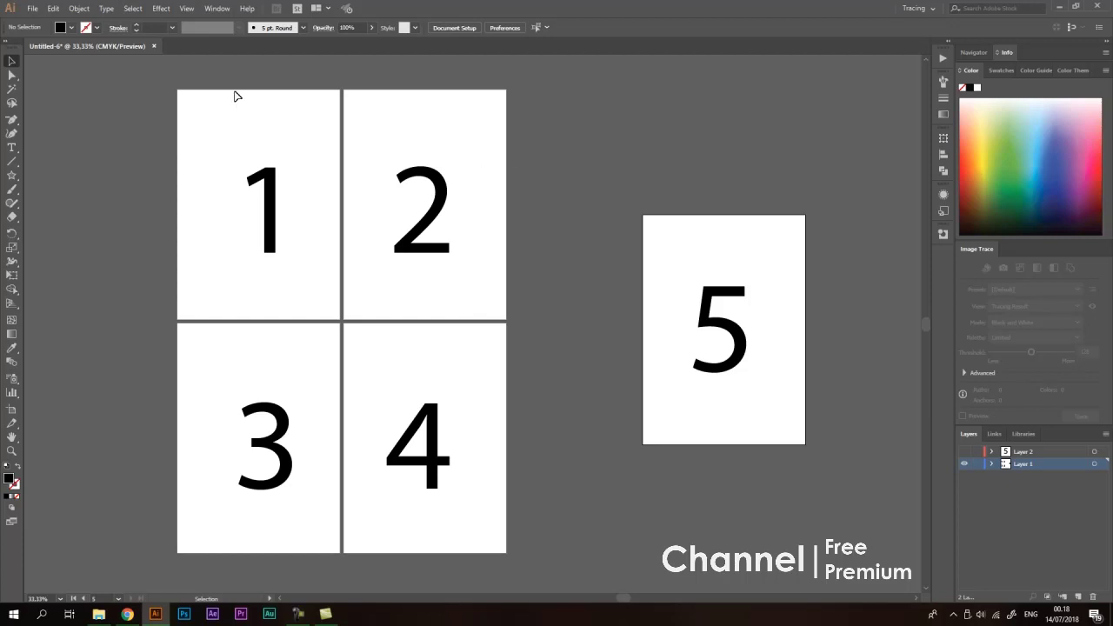
pyautogui.moveTo(159, 89); pyautogui.dragTo(338, 300)
pyautogui.moveTo(530, 91); pyautogui.dragTo(355, 318)
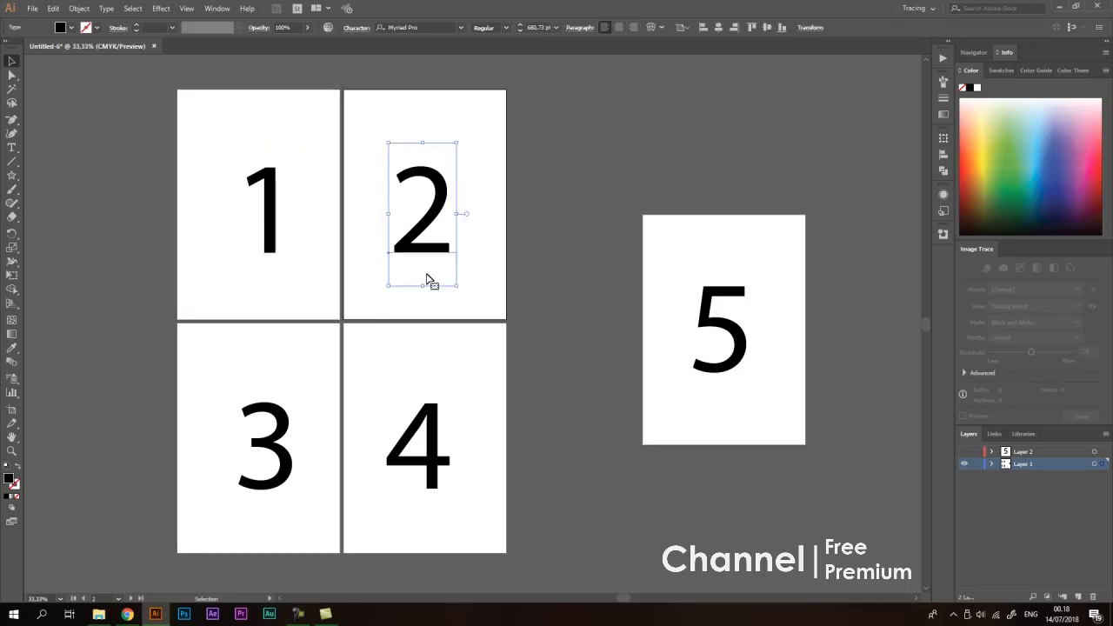
pyautogui.moveTo(194, 531); pyautogui.dragTo(333, 353)
pyautogui.click(583, 138)
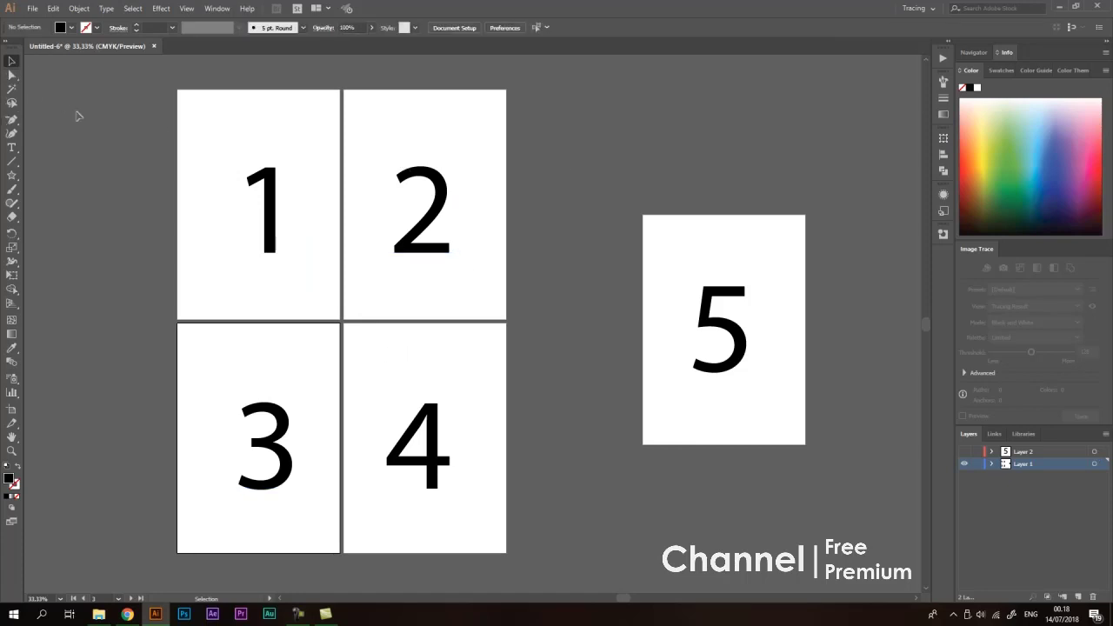
# - Start an Export As and choose BOMBER STUDIO > #66 > 02 > #3 - Memahami Artboard as the destination folder
pyautogui.click(32, 11)
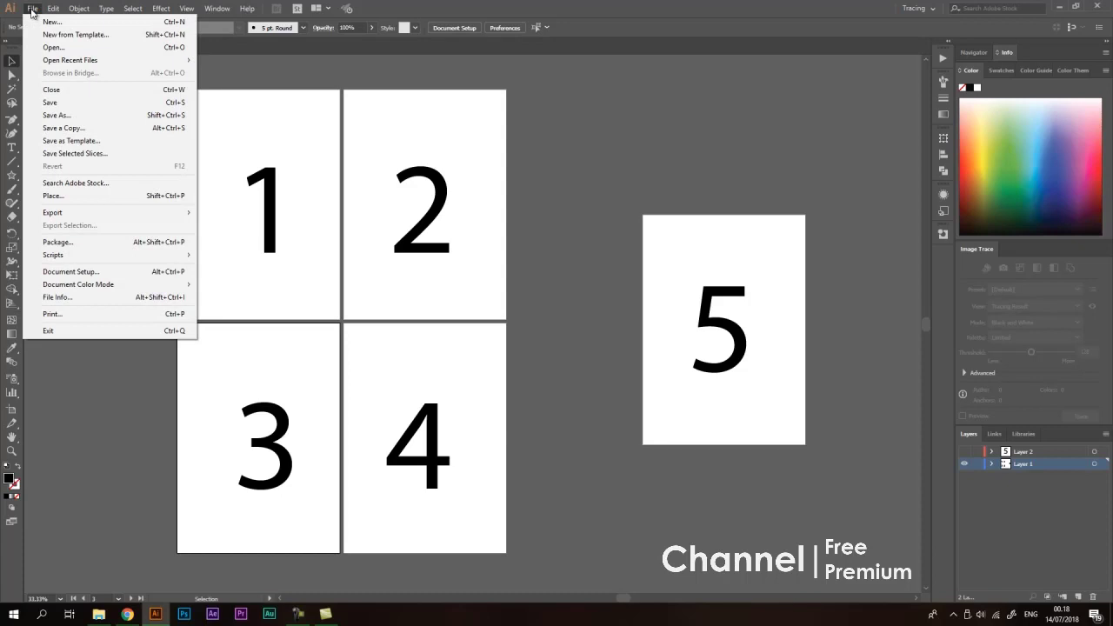
pyautogui.moveTo(167, 214)
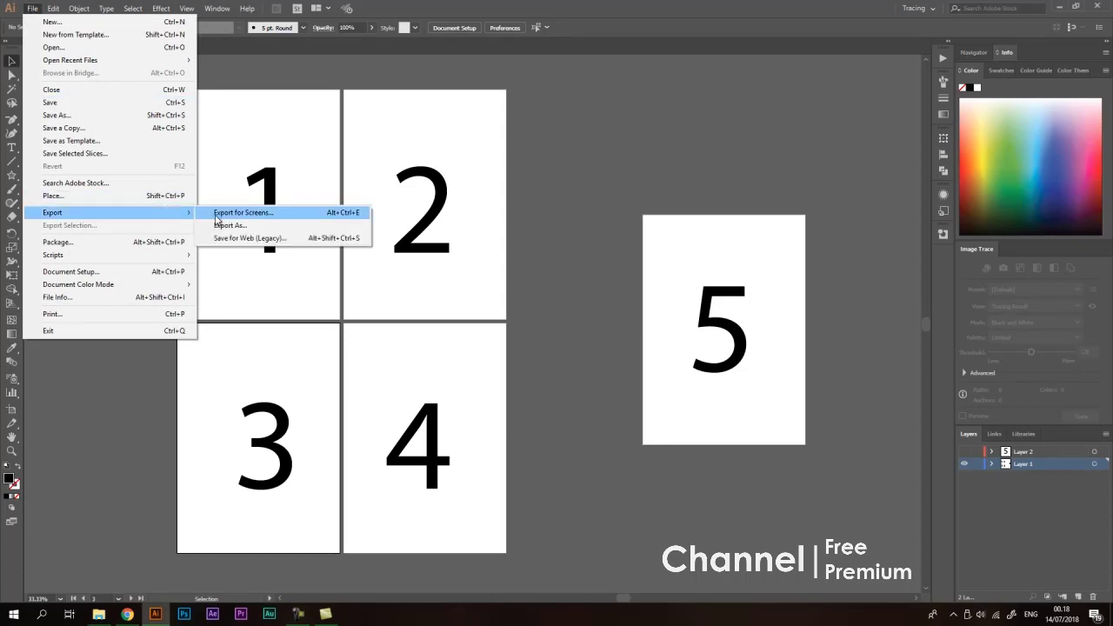
pyautogui.click(281, 227)
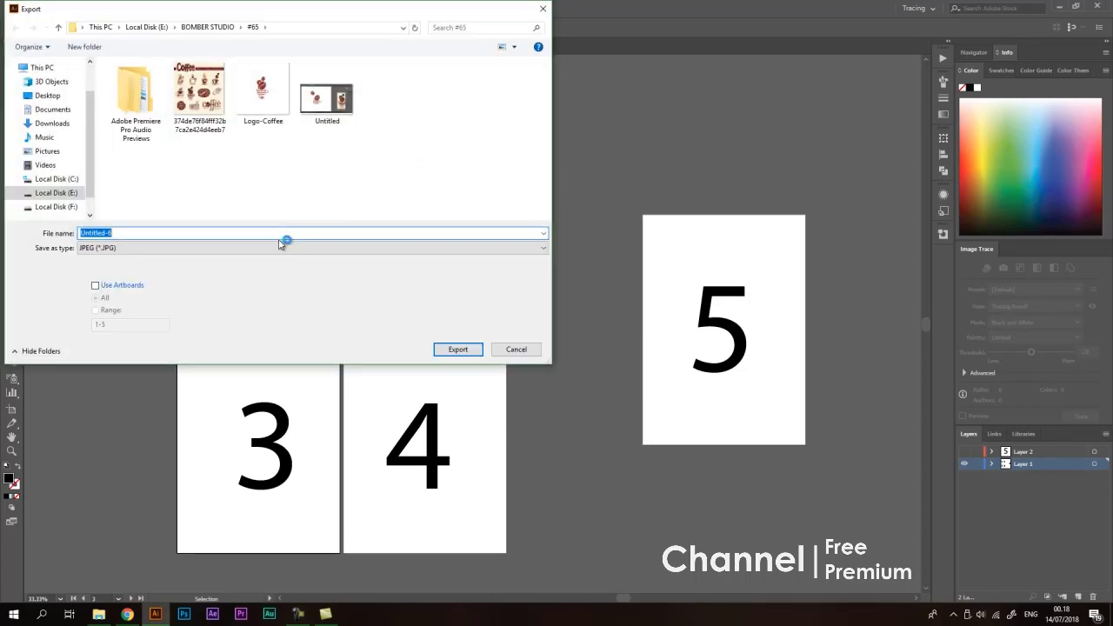
pyautogui.click(219, 27)
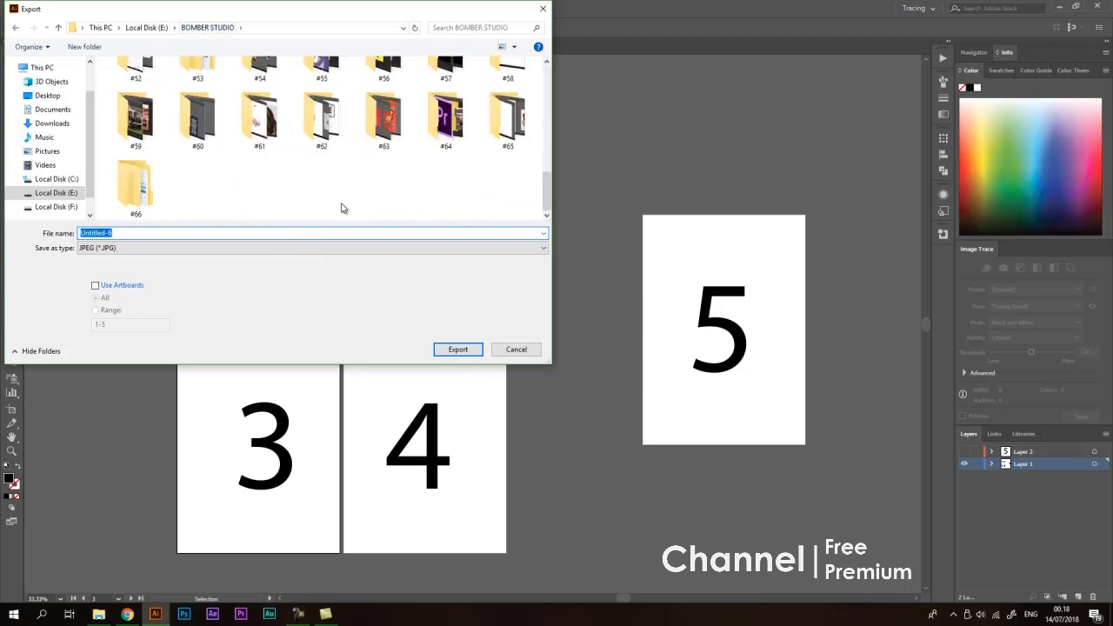
pyautogui.doubleClick(148, 195)
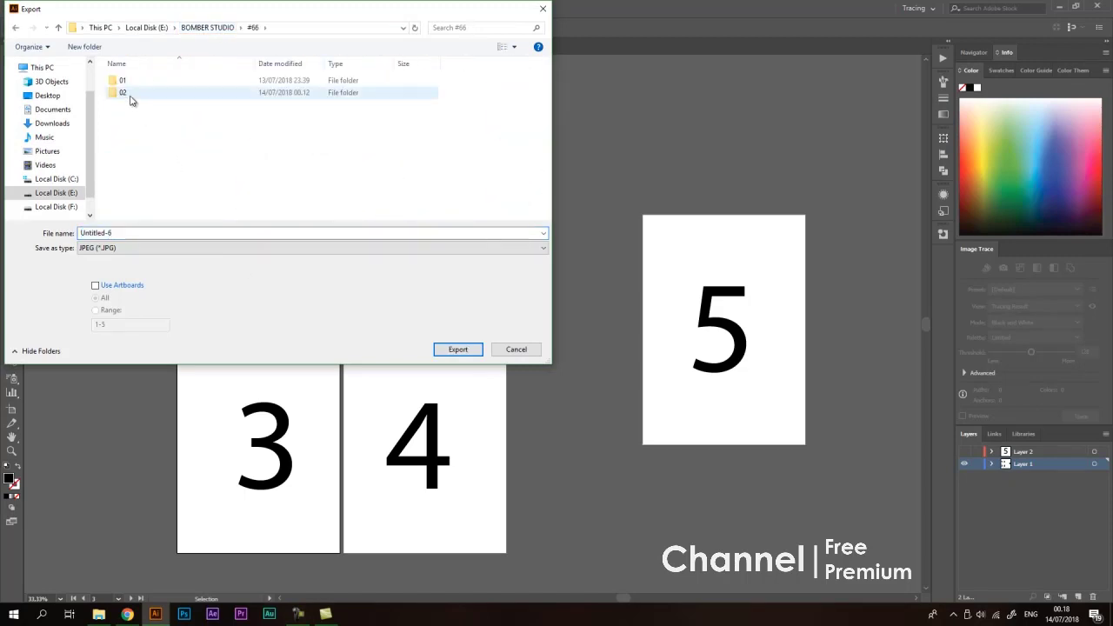
pyautogui.doubleClick(130, 94)
pyautogui.doubleClick(167, 107)
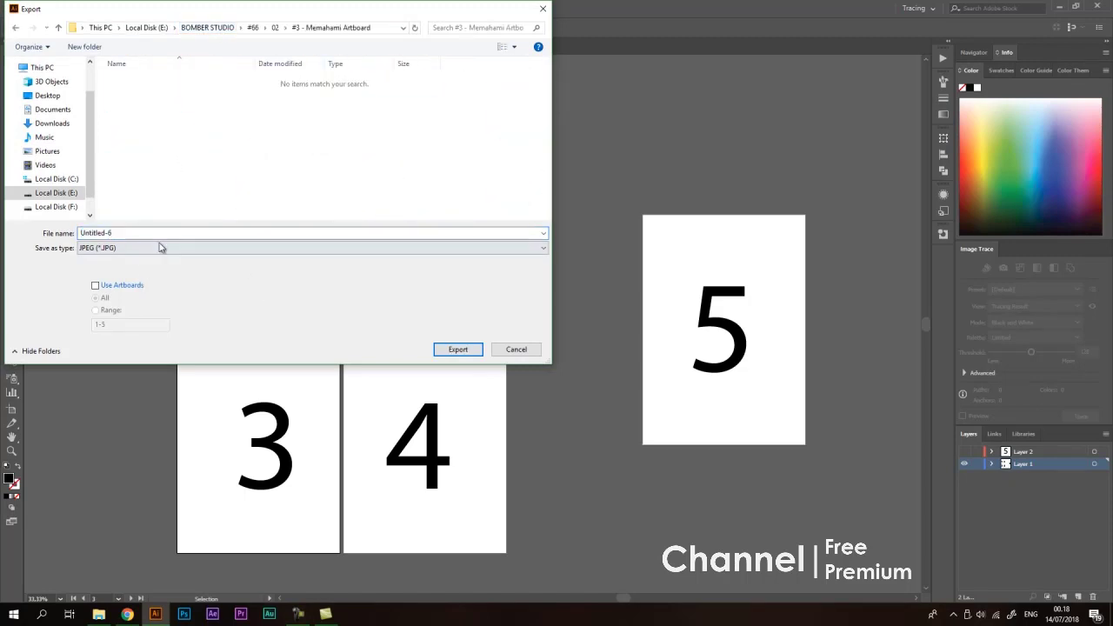
# - Name the JPEG export A and export all artboards as separate files using Use Artboards
pyautogui.doubleClick(139, 234)
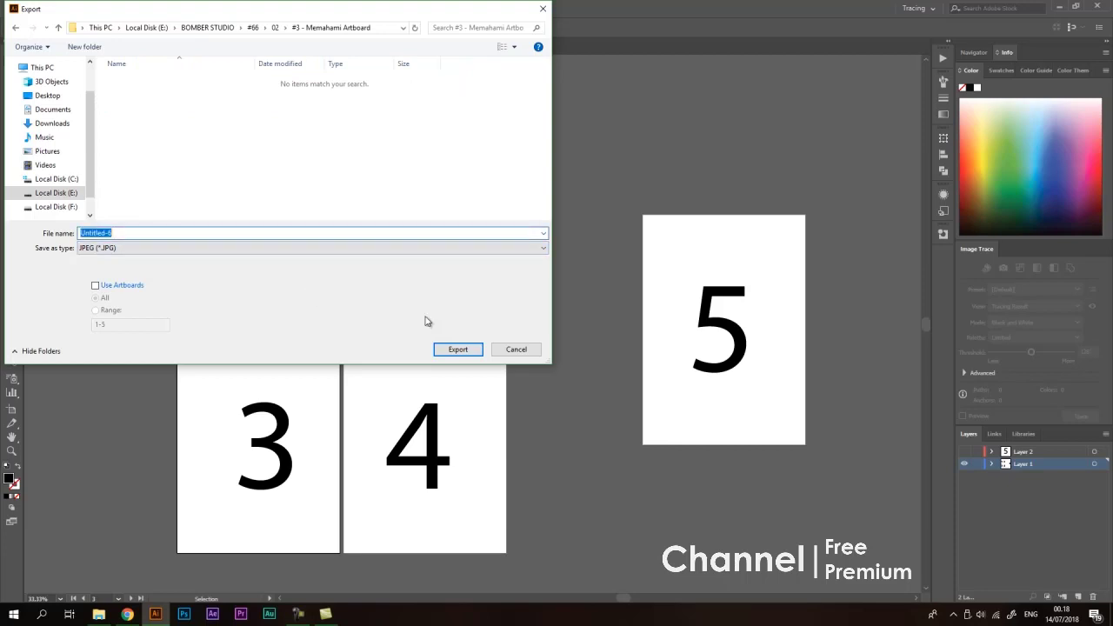
pyautogui.write('A')
pyautogui.doubleClick(138, 229)
pyautogui.doubleClick(99, 234)
pyautogui.click(132, 292)
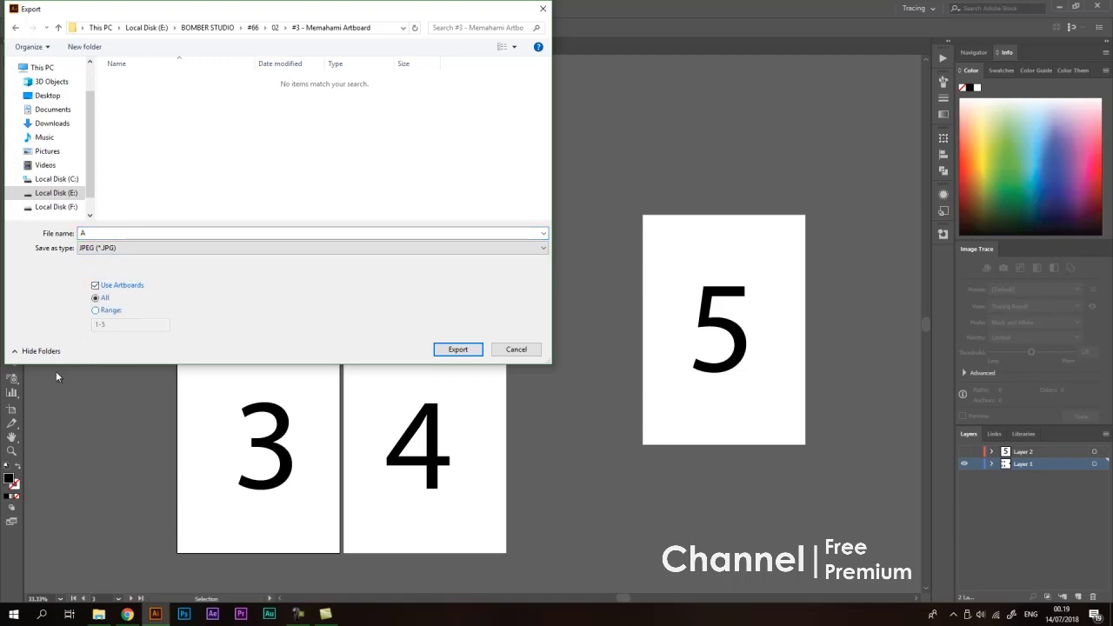
pyautogui.click(458, 349)
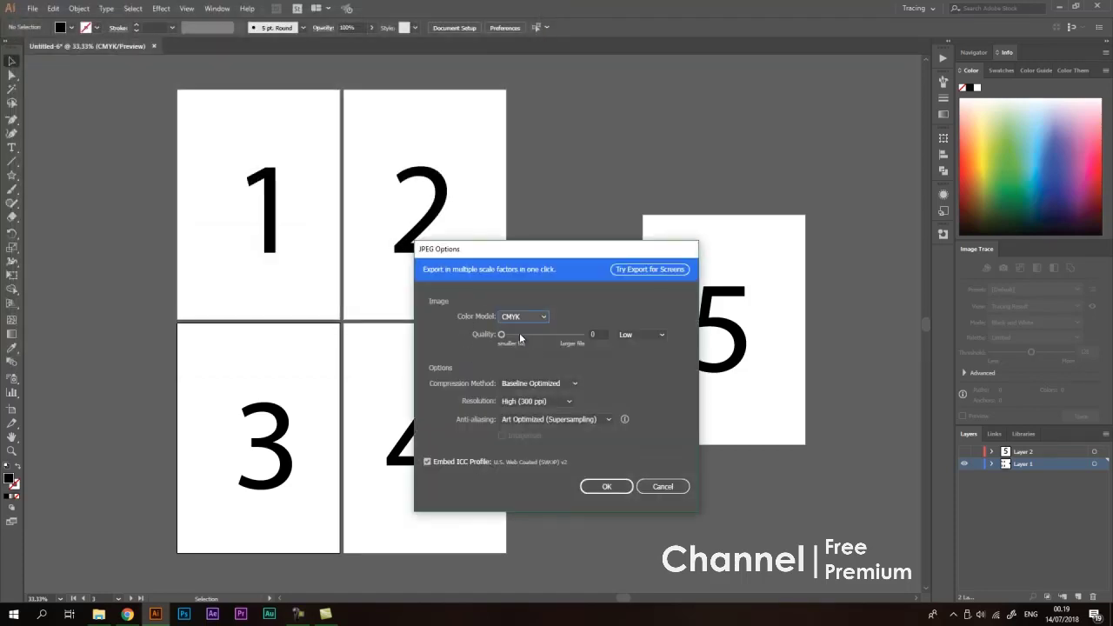
# - Set the JPEG quality to 10 (Maximum) and the color model to RGB, and complete the export
pyautogui.moveTo(517, 332); pyautogui.dragTo(582, 334)
pyautogui.click(510, 318)
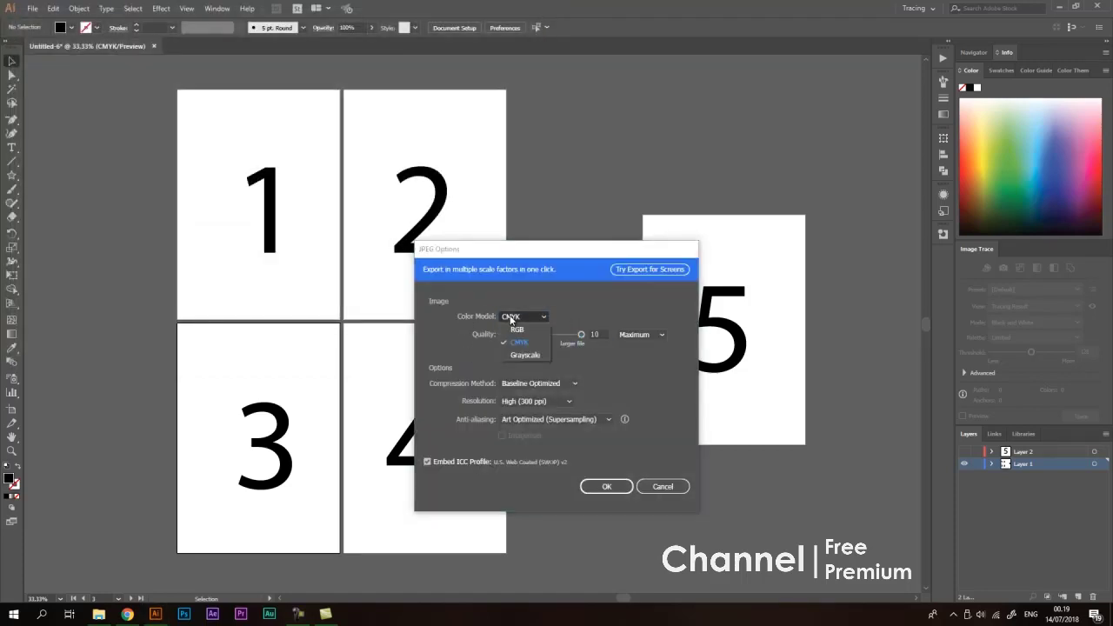
pyautogui.click(516, 329)
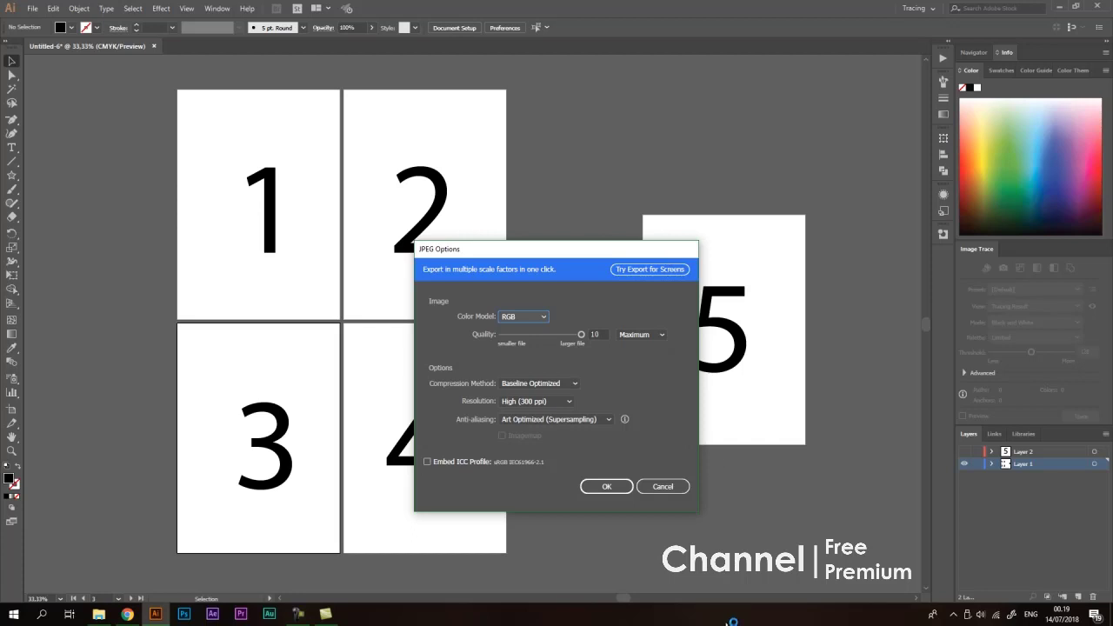
pyautogui.click(607, 485)
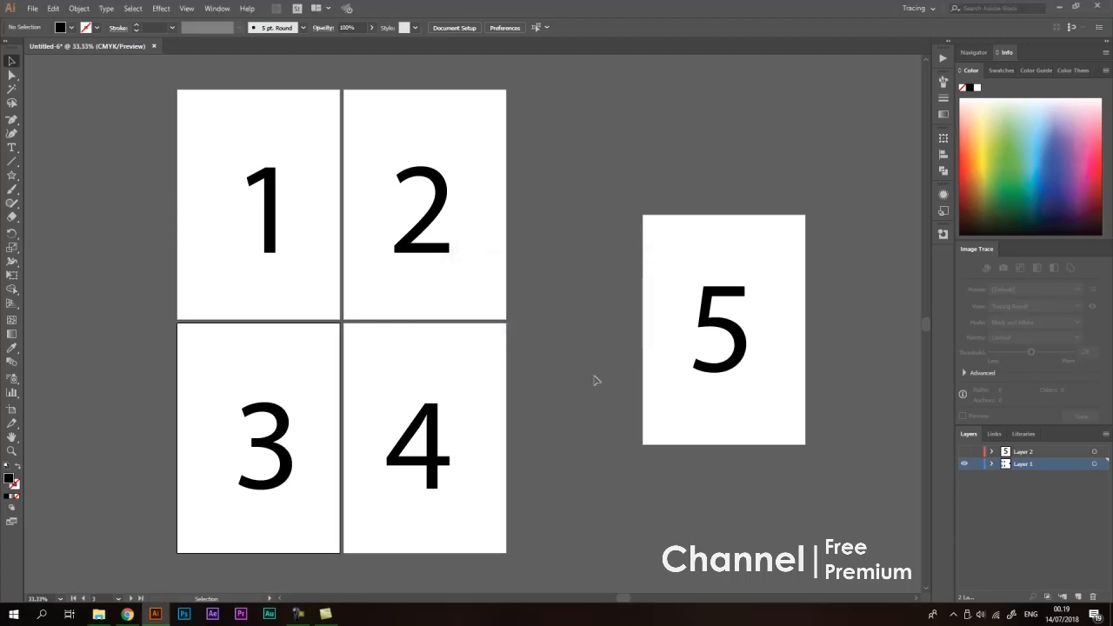
# - Switch to File Explorer, open the #3 - Memahami Artboard folder and examine the exported images with enlarged thumbnails
pyautogui.click(98, 614)
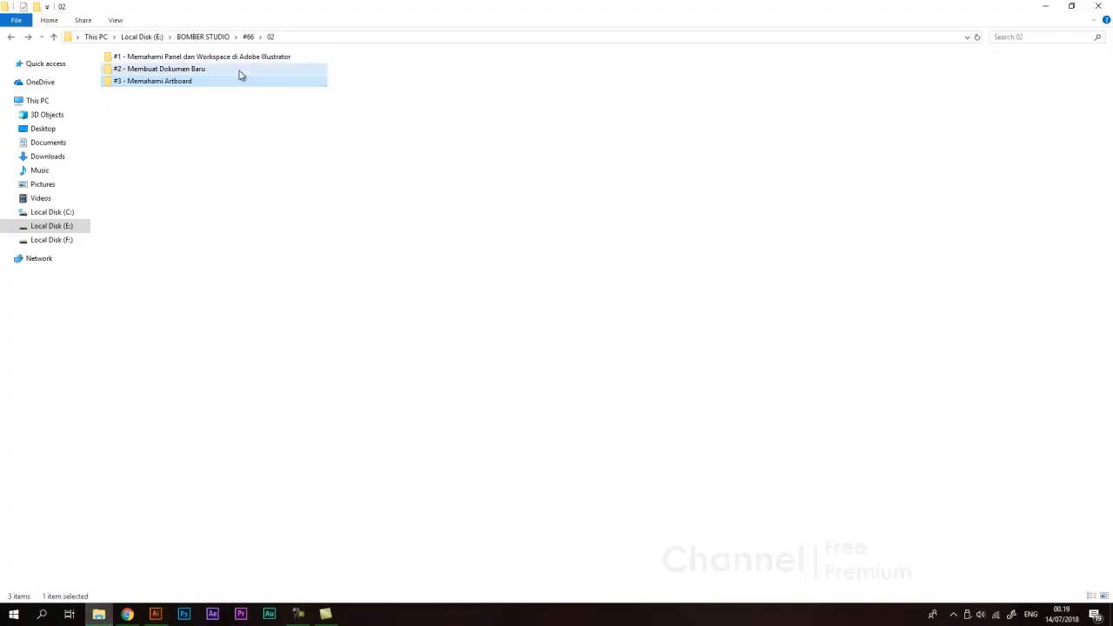
pyautogui.doubleClick(176, 84)
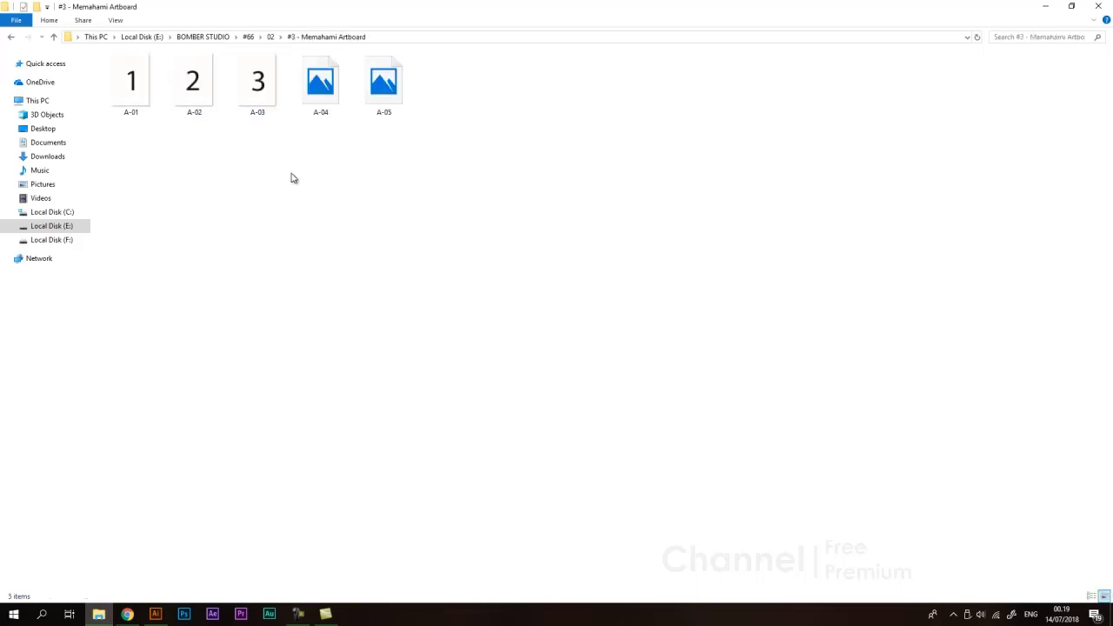
pyautogui.keyDown('ctrl'); pyautogui.scroll(5, 395, 189); pyautogui.keyUp('ctrl')
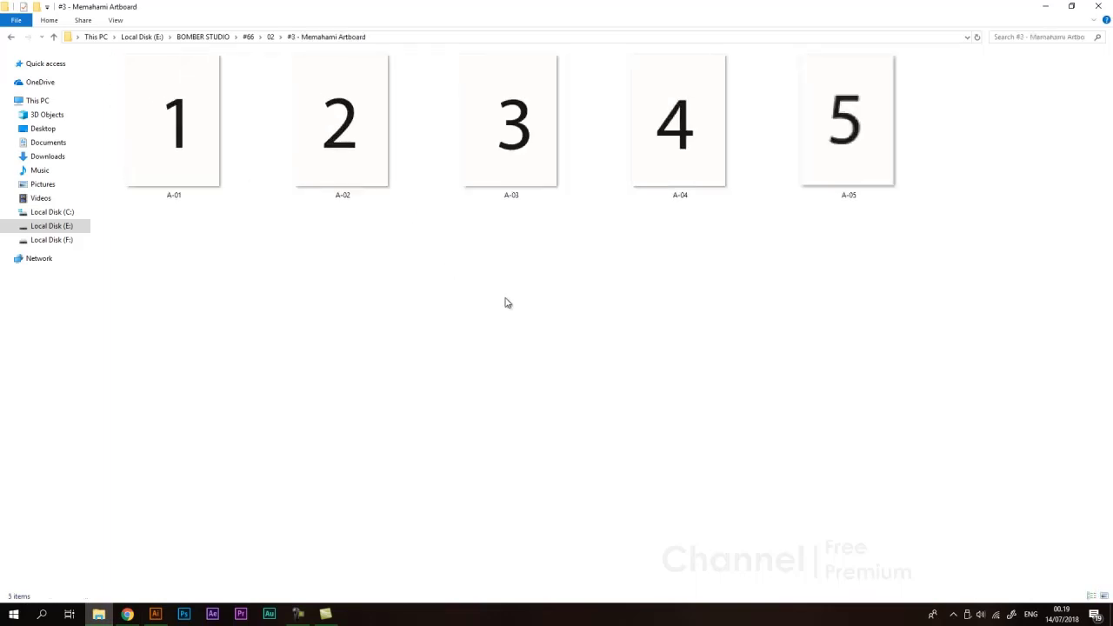
pyautogui.moveTo(925, 299); pyautogui.dragTo(180, 120)
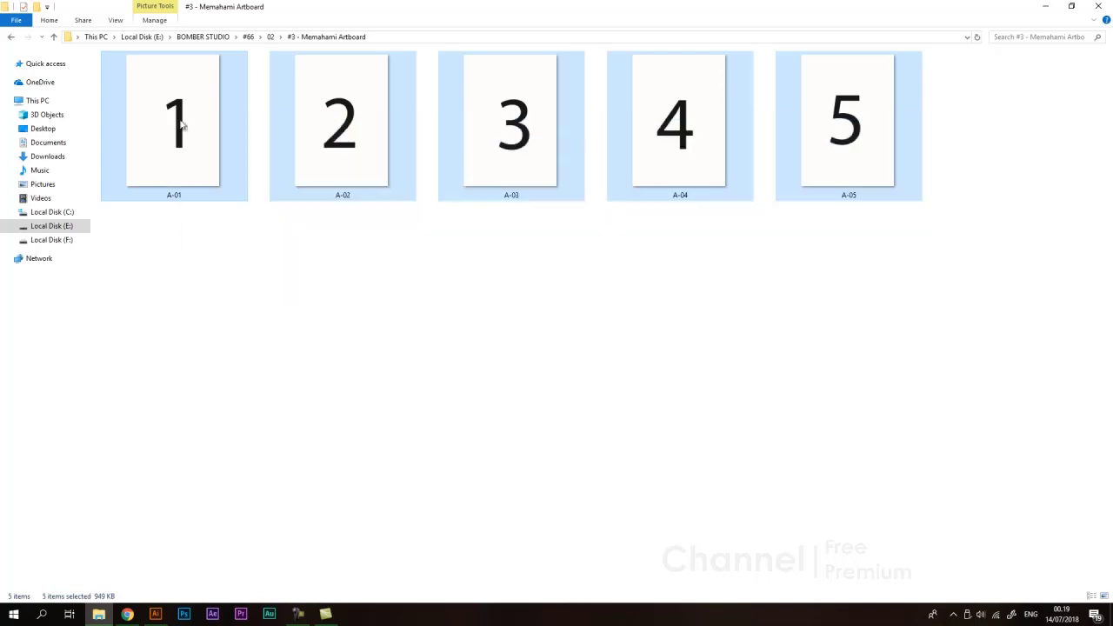
pyautogui.click(155, 614)
pyautogui.click(158, 623)
pyautogui.click(464, 360)
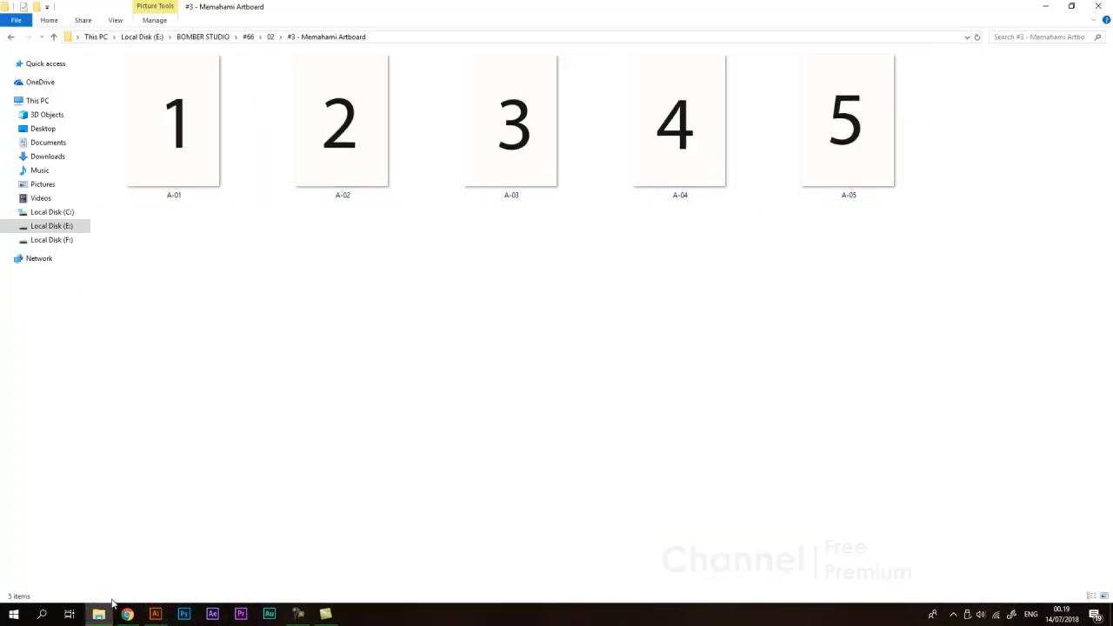
# - Check the exported images A-01, A-02 and A-03 individually, select the whole set, and clear the selection
pyautogui.click(172, 162)
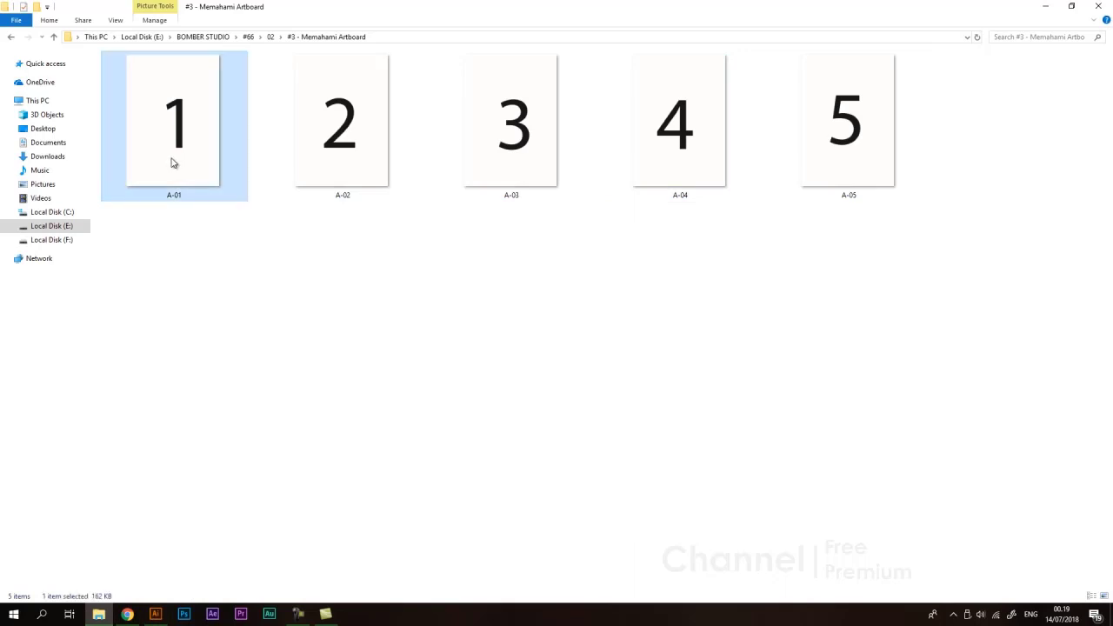
pyautogui.click(316, 156)
pyautogui.click(497, 126)
pyautogui.moveTo(954, 318); pyautogui.dragTo(228, 52)
pyautogui.click(317, 292)
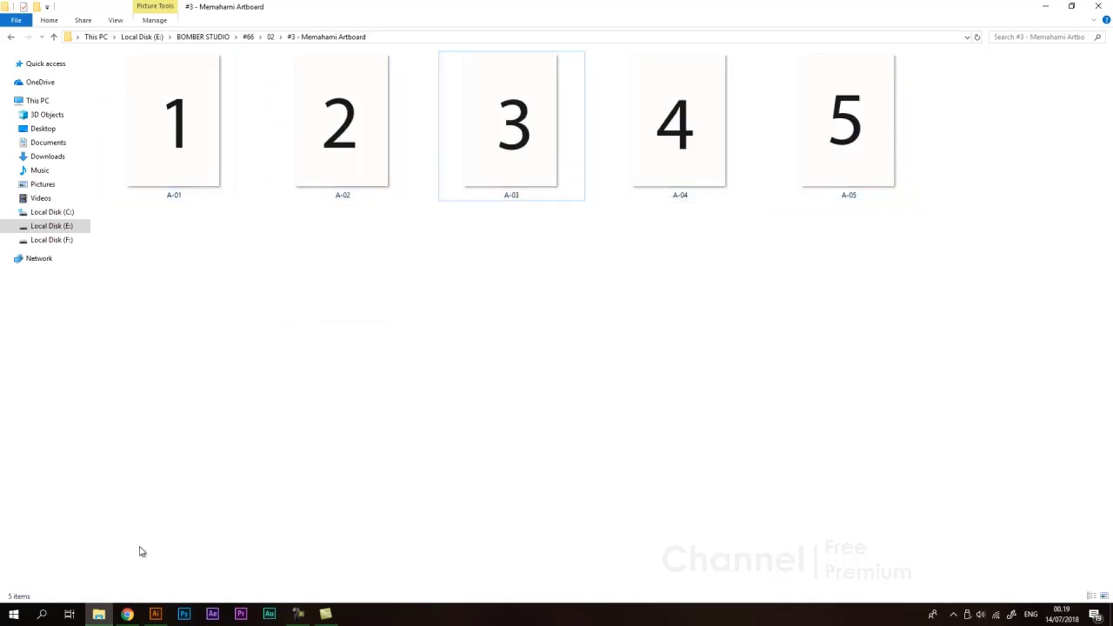
# - Switch to Illustrator and review the numbered artboards against the exported images, activating artboards 2, 3 and 1 in turn
pyautogui.click(154, 613)
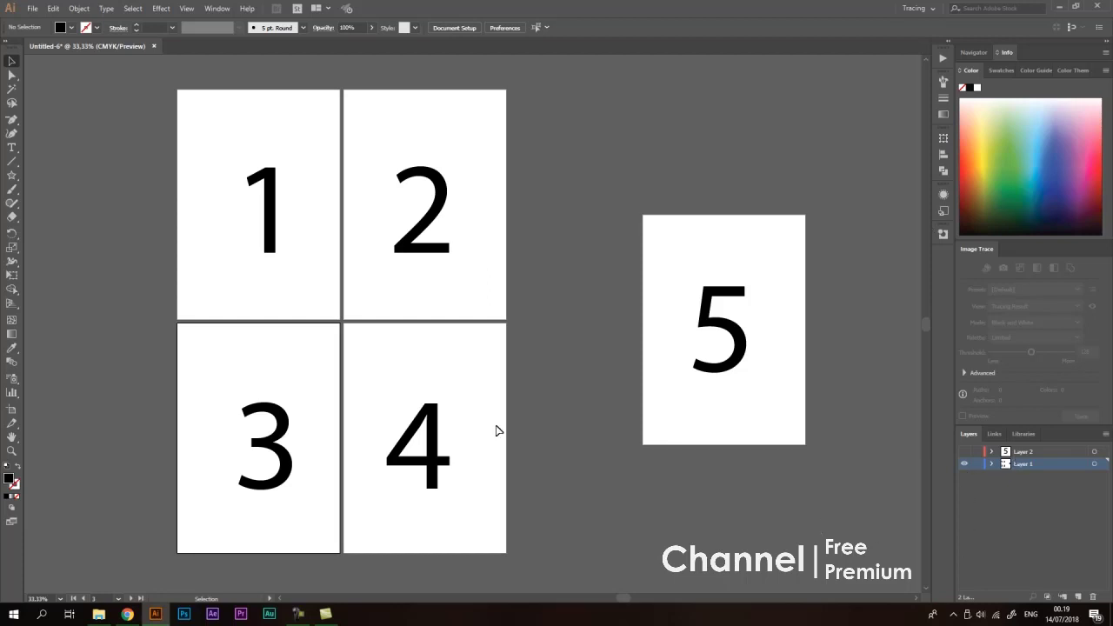
pyautogui.moveTo(570, 149); pyautogui.dragTo(233, 299)
pyautogui.click(645, 193)
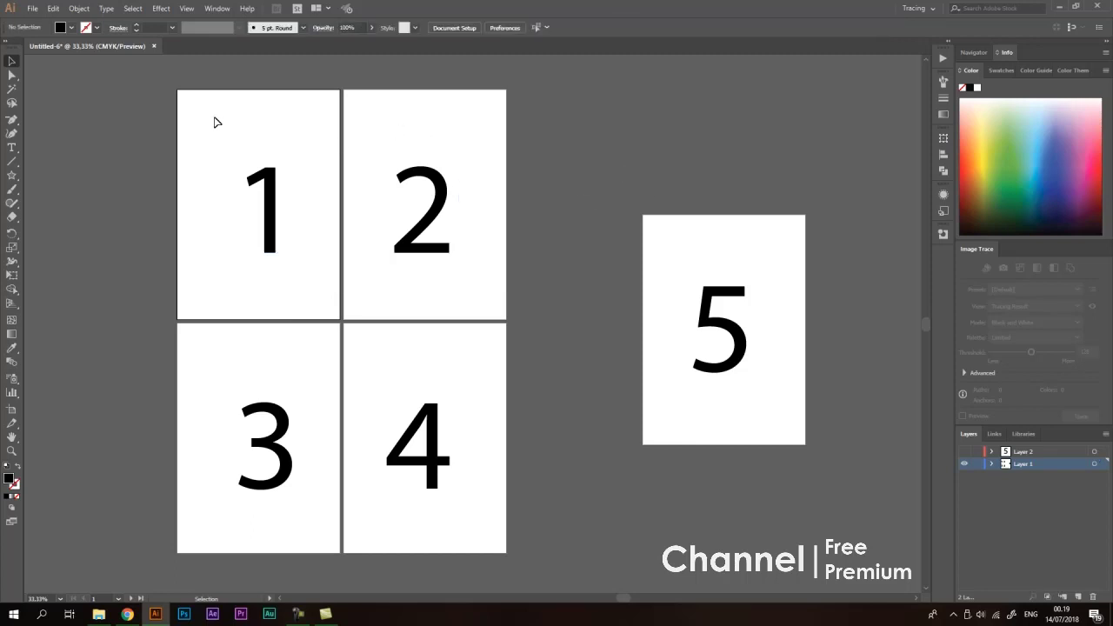
pyautogui.click(477, 113)
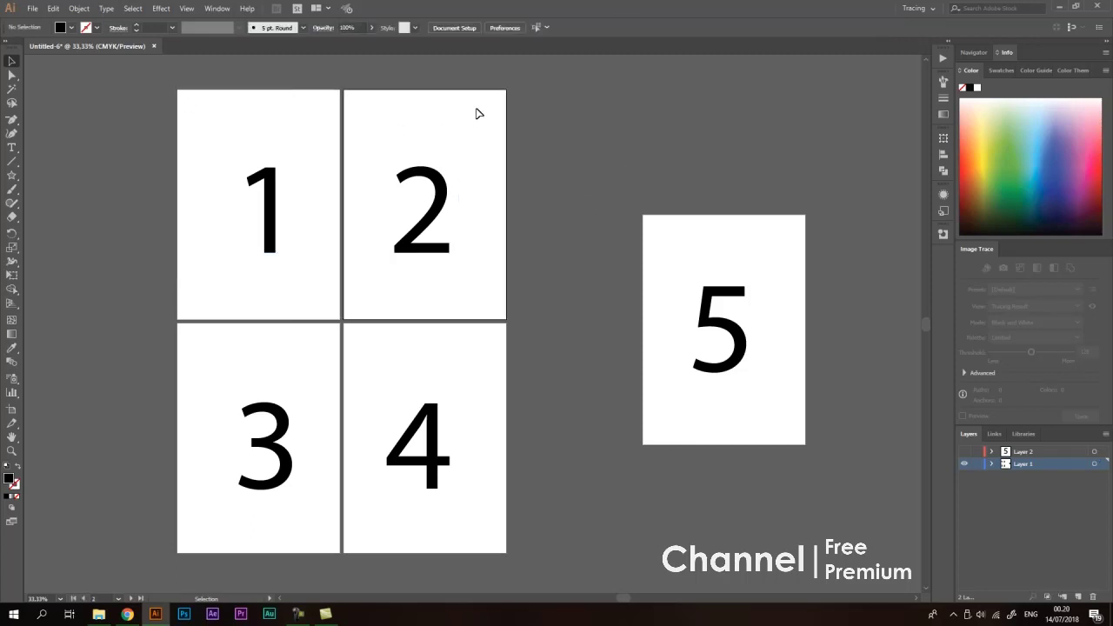
pyautogui.click(243, 377)
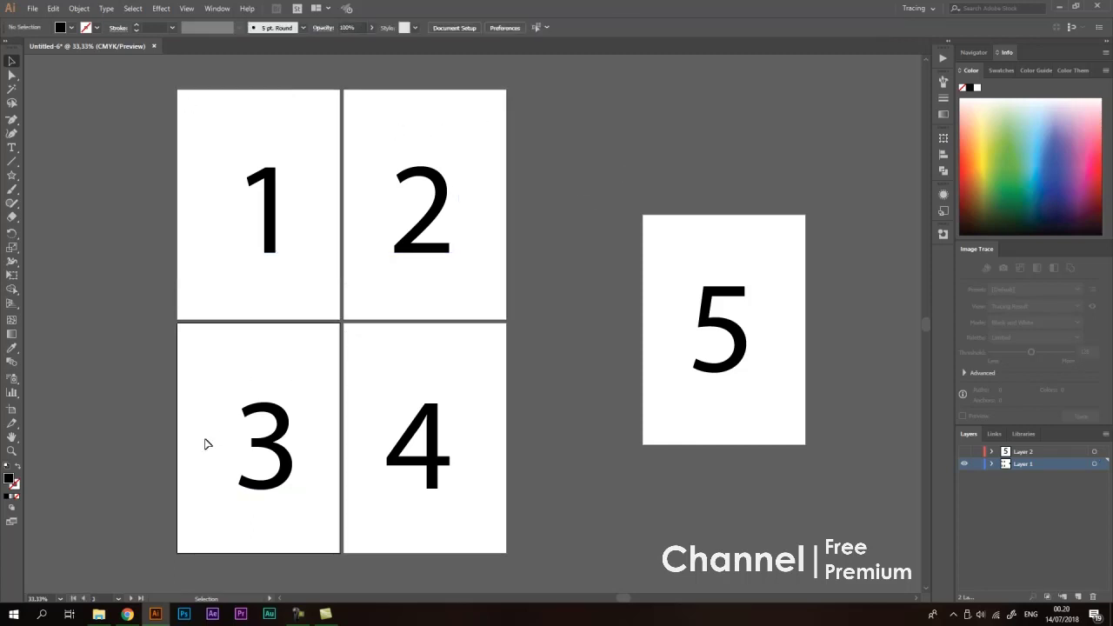
pyautogui.click(181, 107)
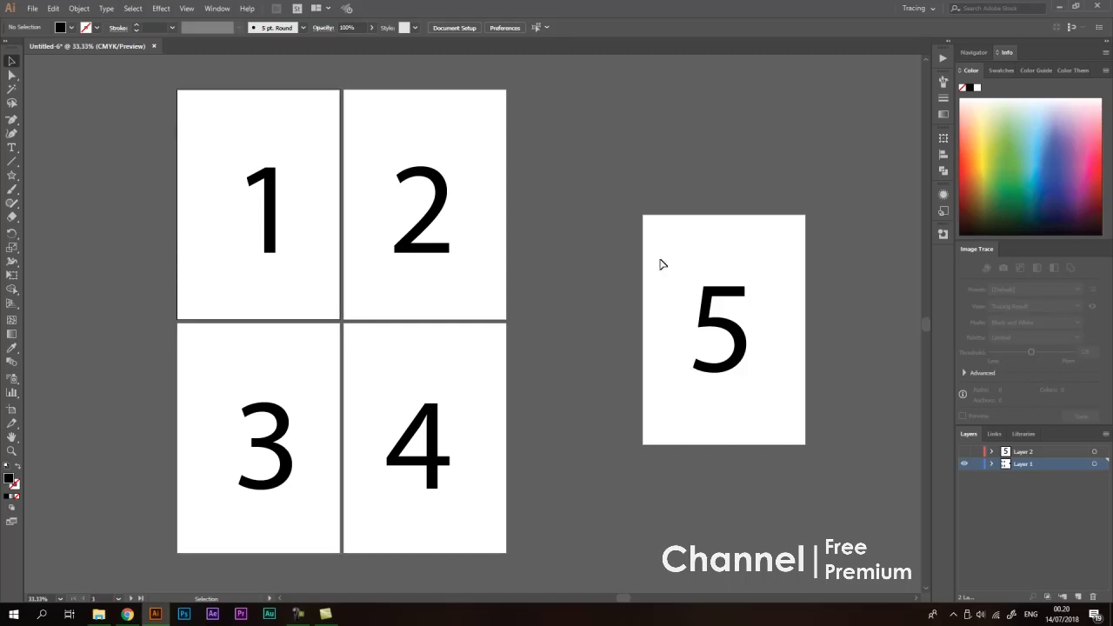